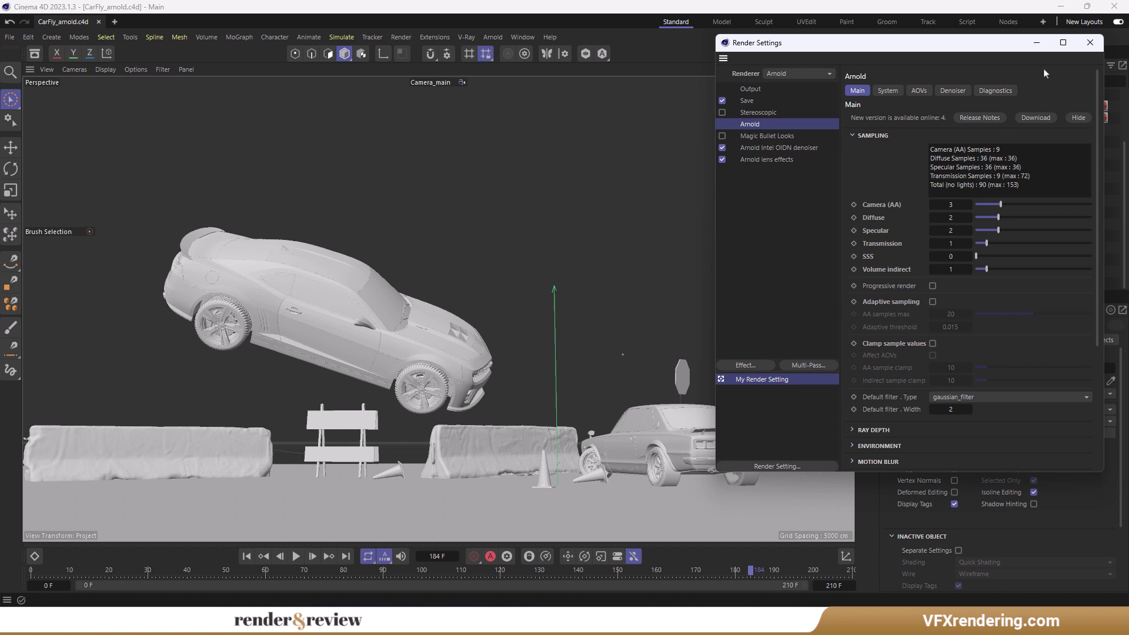
# Step: Close the Render Settings window and play back the scene animation
pyautogui.click(1085, 44)
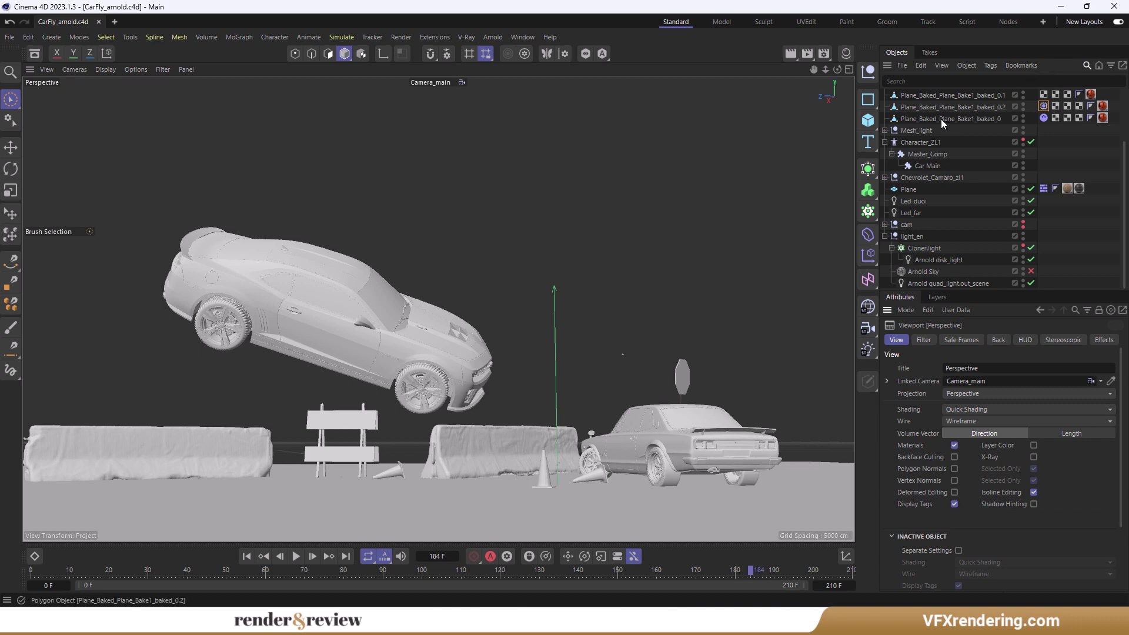
pyautogui.click(295, 556)
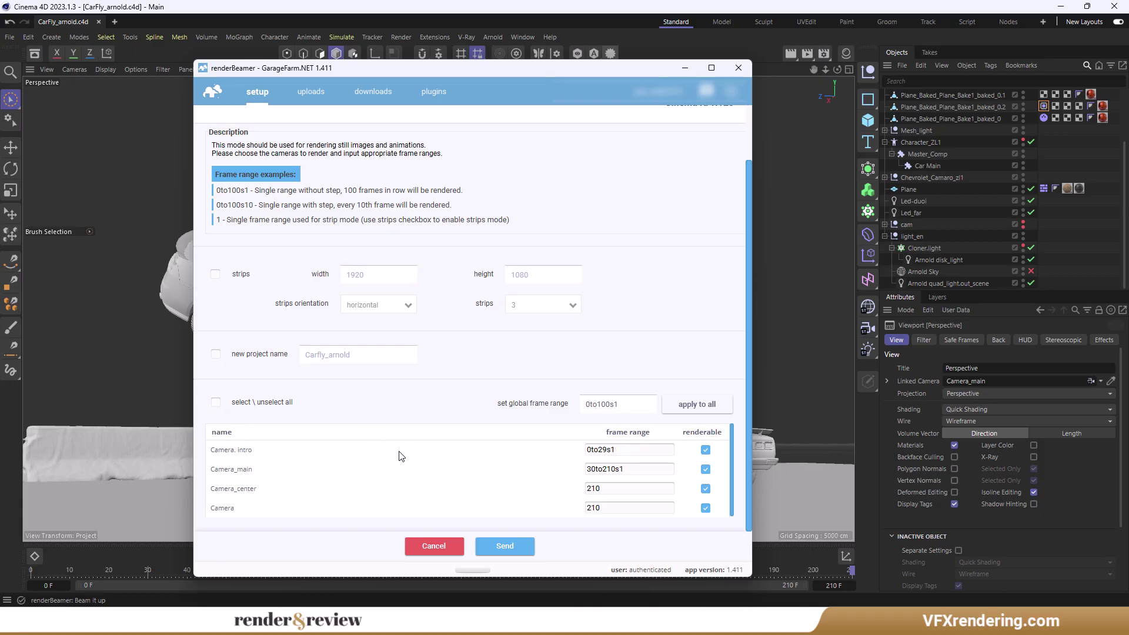
# Step: Send the CarFly_arnold project to GarageFarm via renderBeamer and submit the uploaded job
pyautogui.press('Tab')
pyautogui.click(505, 545)
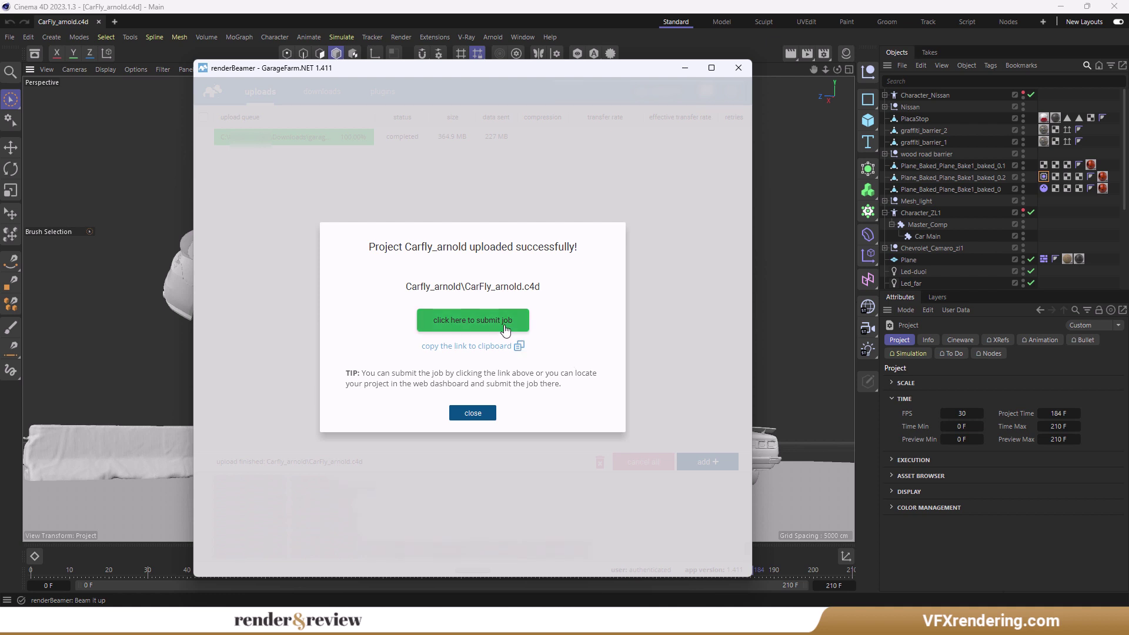
pyautogui.click(506, 329)
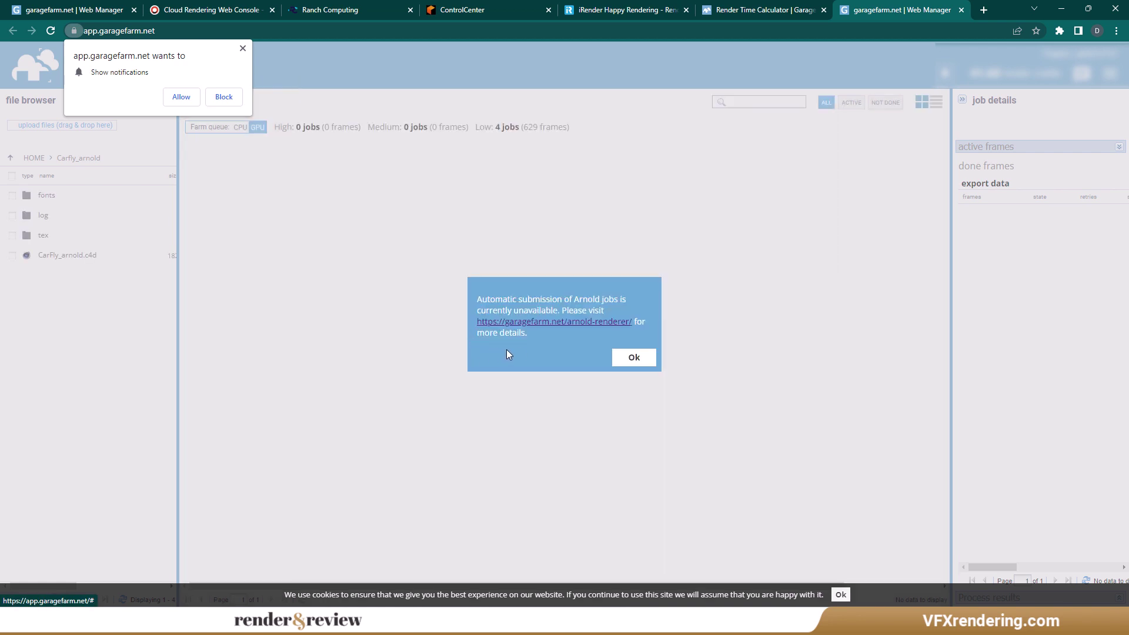
# Step: Open the Arnold renderer page and highlight its Single-User and Autodesk e-store licensing lines
pyautogui.click(520, 321)
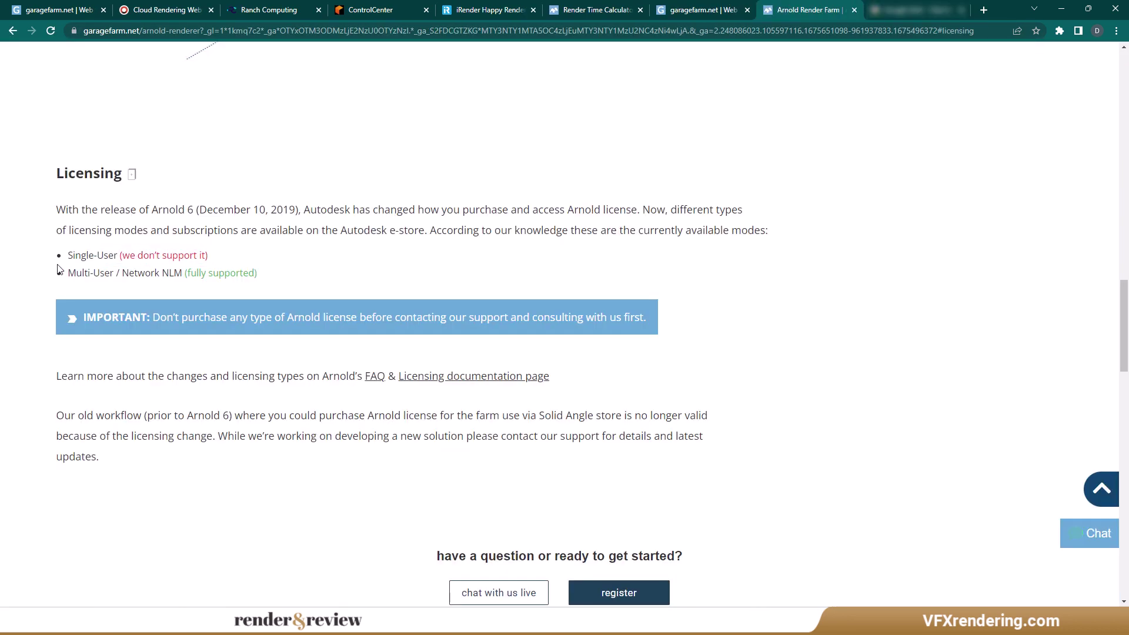
pyautogui.tripleClick(66, 257)
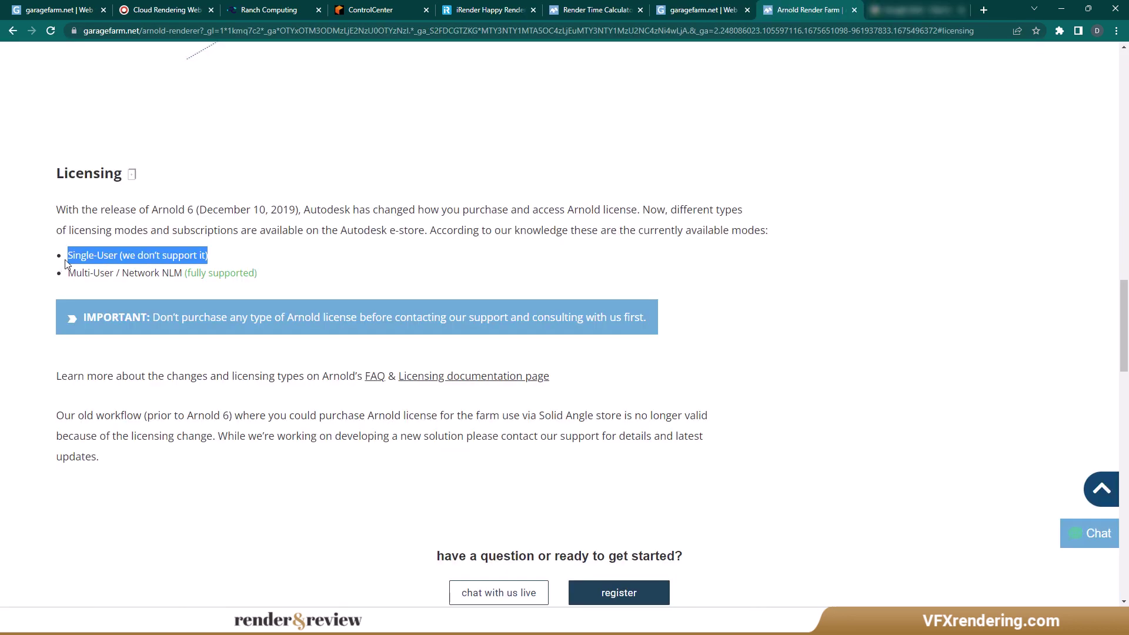
pyautogui.click(270, 279)
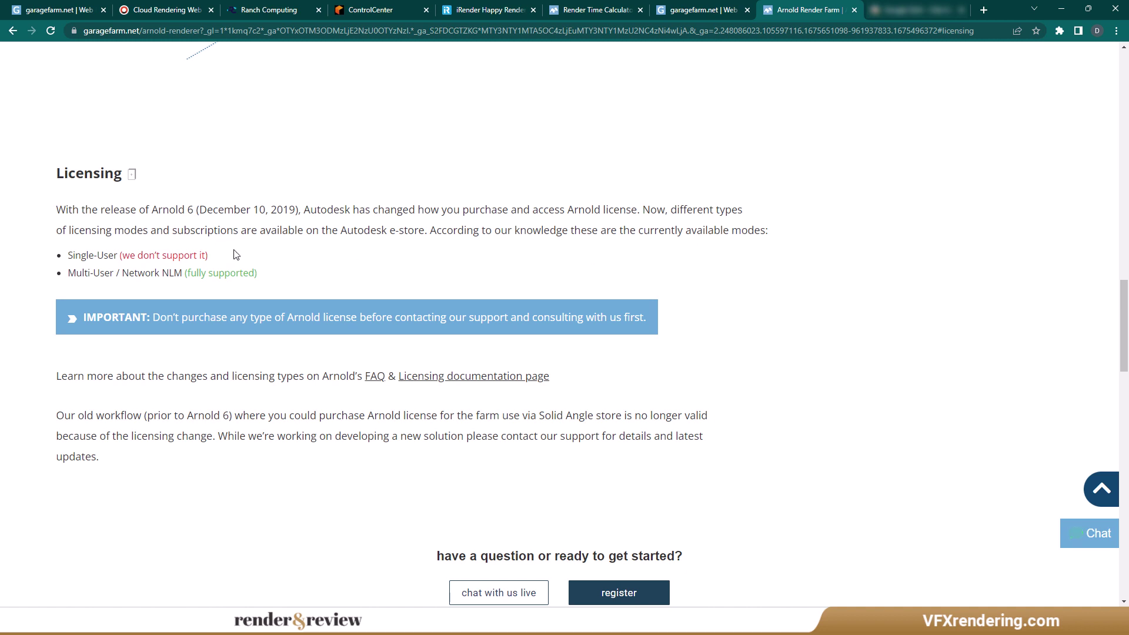
pyautogui.moveTo(643, 210); pyautogui.dragTo(425, 230)
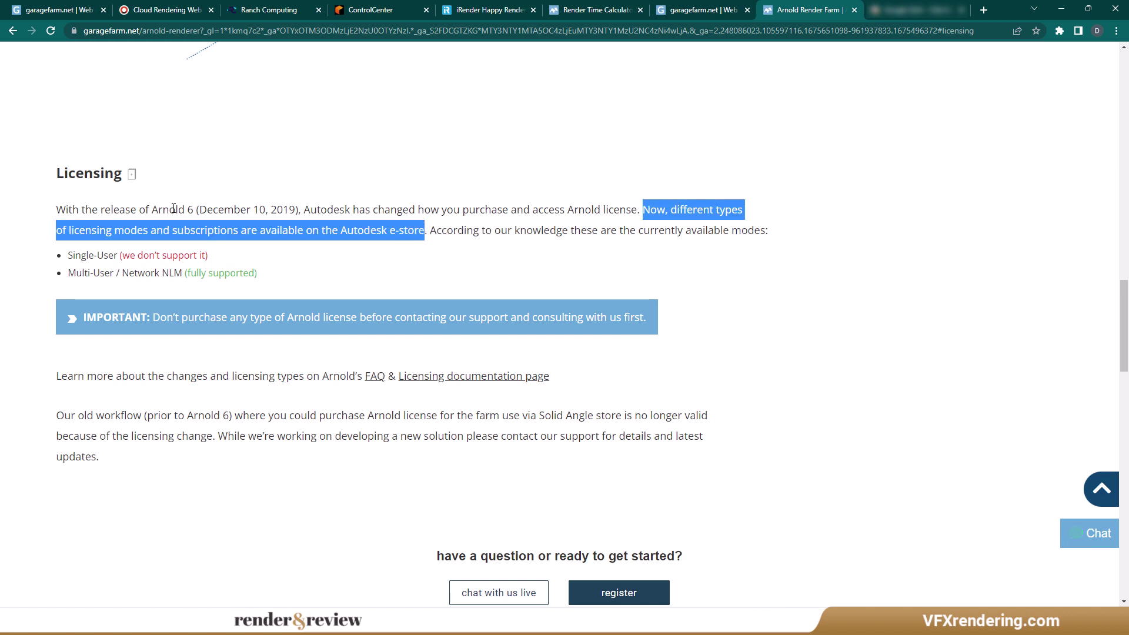
pyautogui.moveTo(123, 209); pyautogui.dragTo(643, 216)
pyautogui.click(637, 217)
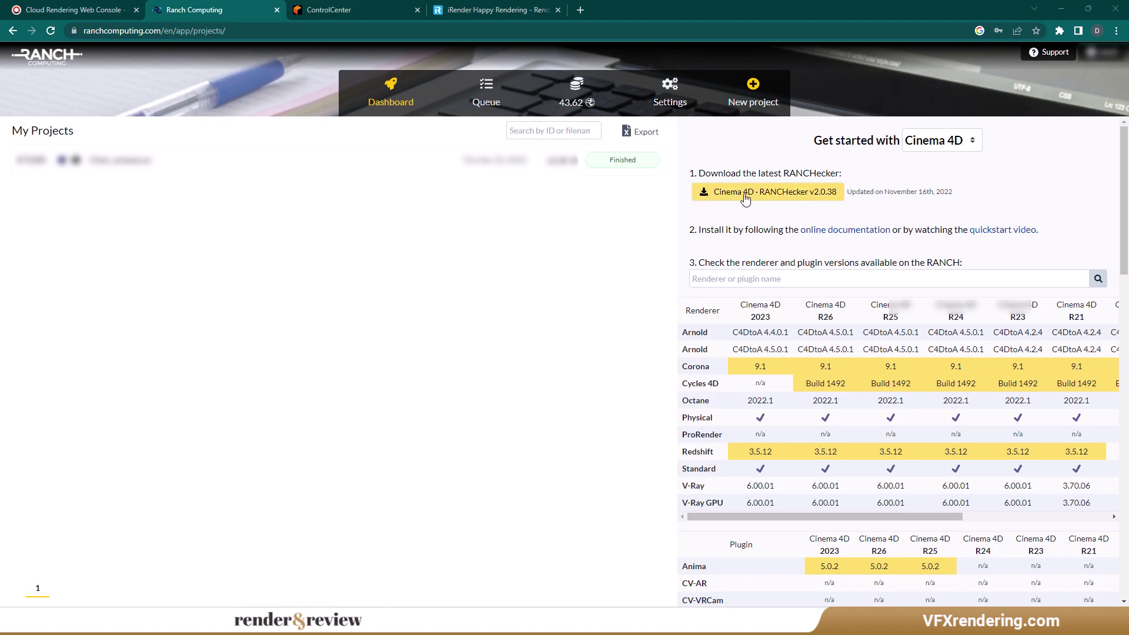
# Step: Create a Cinema 4D 2023 project with Arnold C4DtoA 4.5.0.1, without estimation
pyautogui.click(747, 104)
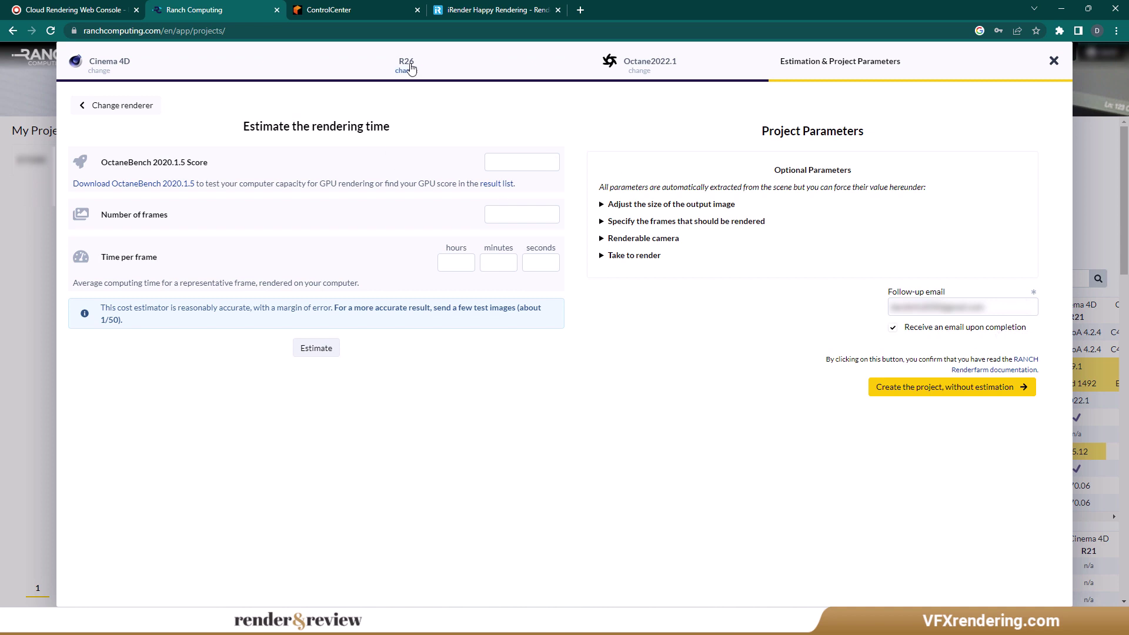
pyautogui.click(86, 71)
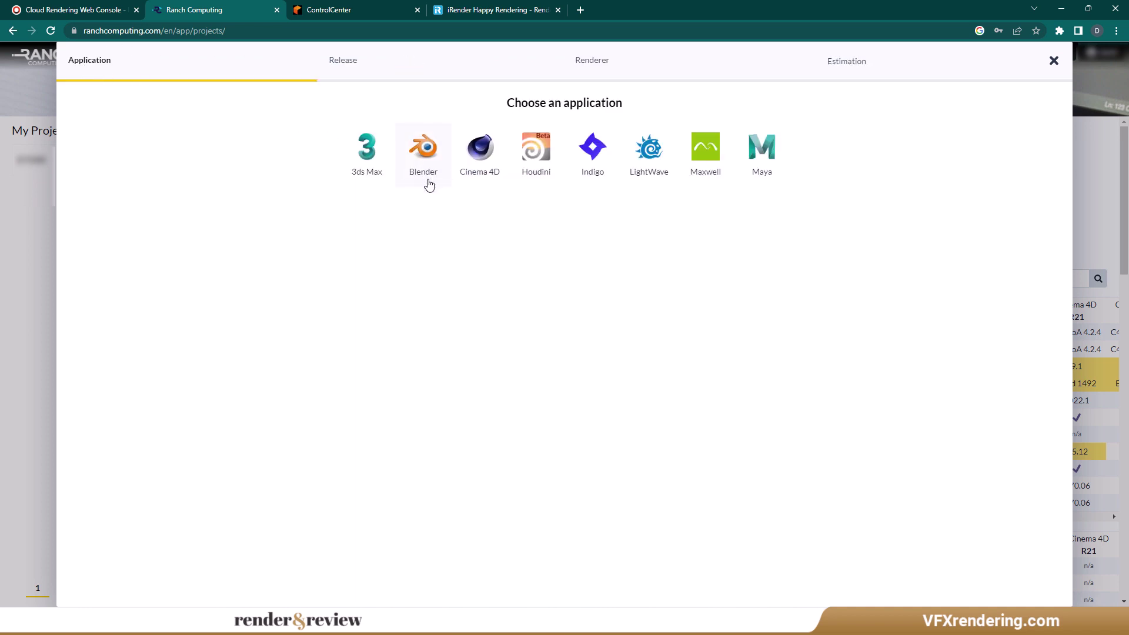
pyautogui.click(479, 150)
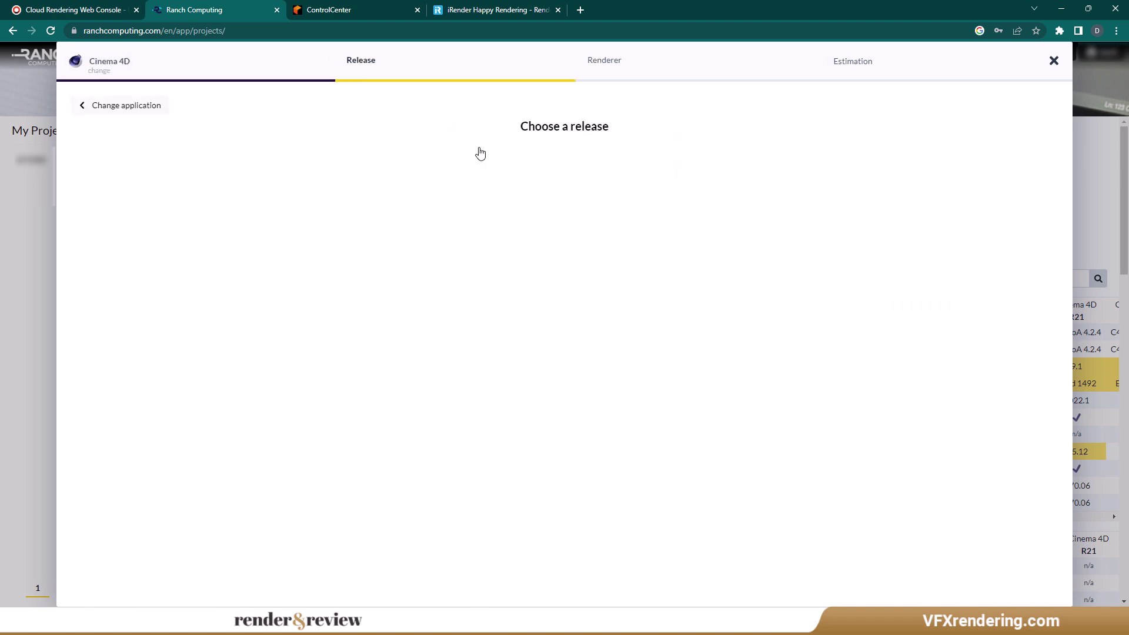
pyautogui.click(392, 164)
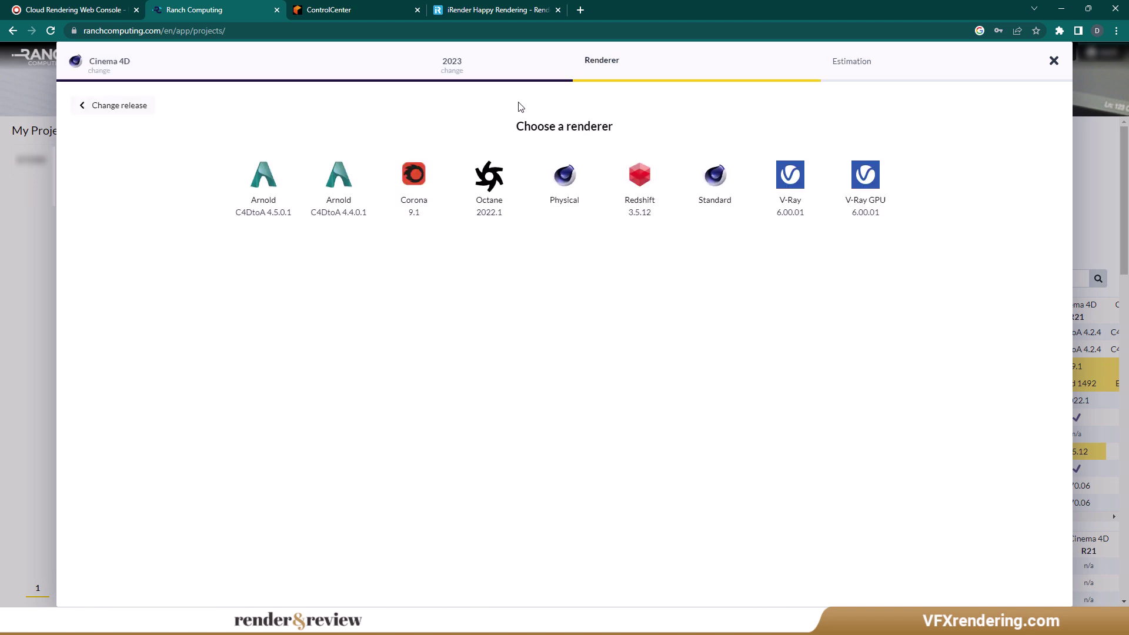
pyautogui.click(265, 187)
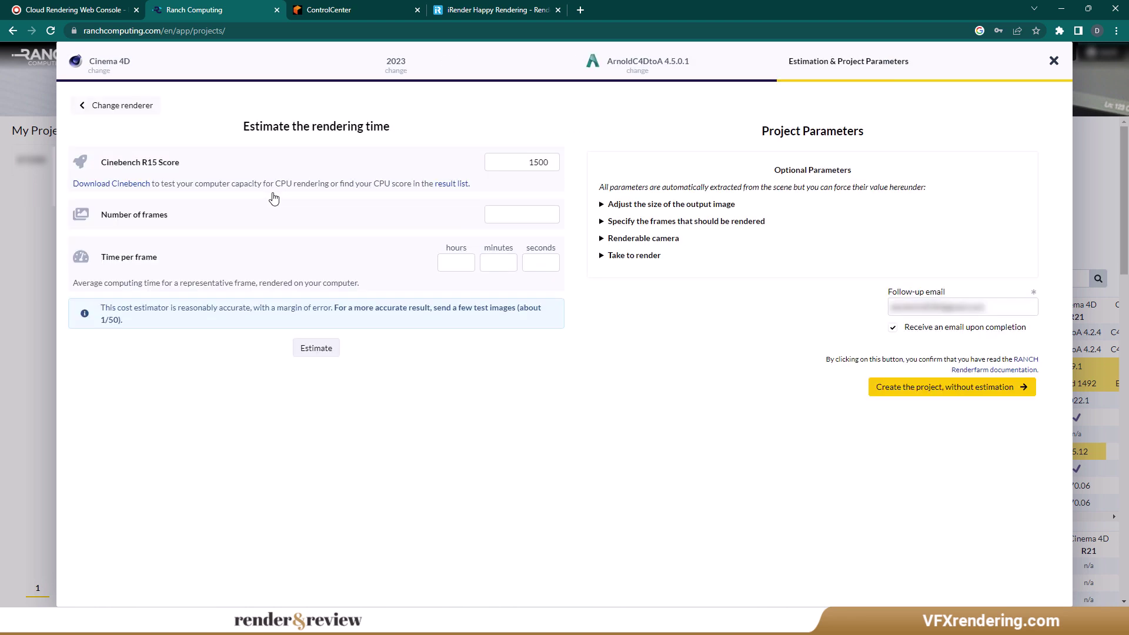
pyautogui.click(965, 398)
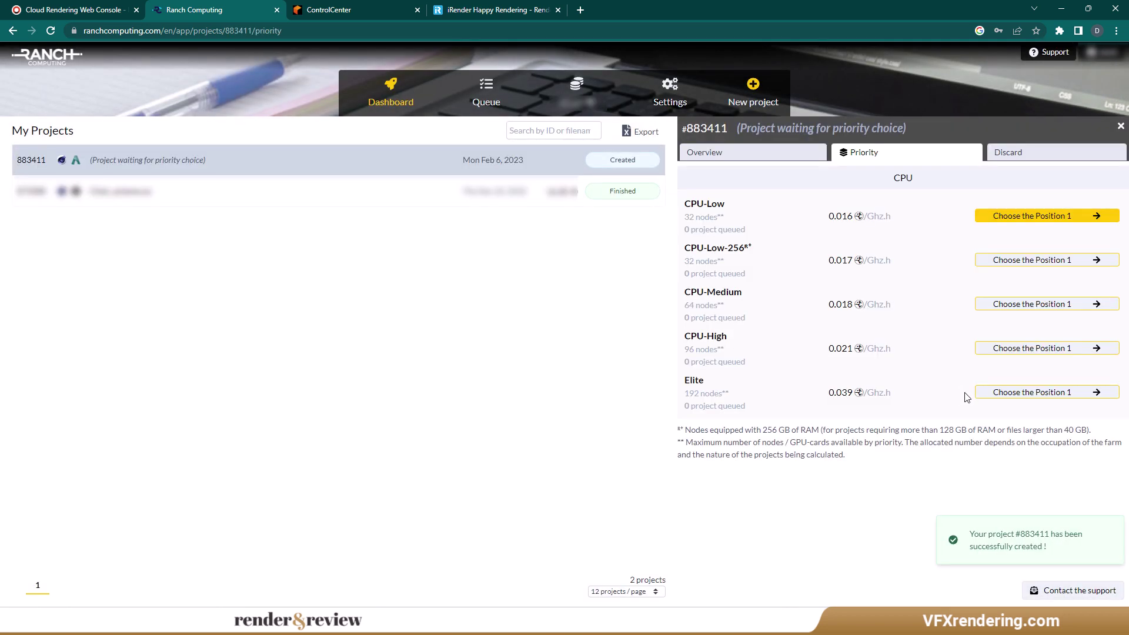
# Step: Choose CPU-Low priority and upload CarFly_arnold.vuc to the project
pyautogui.click(1000, 217)
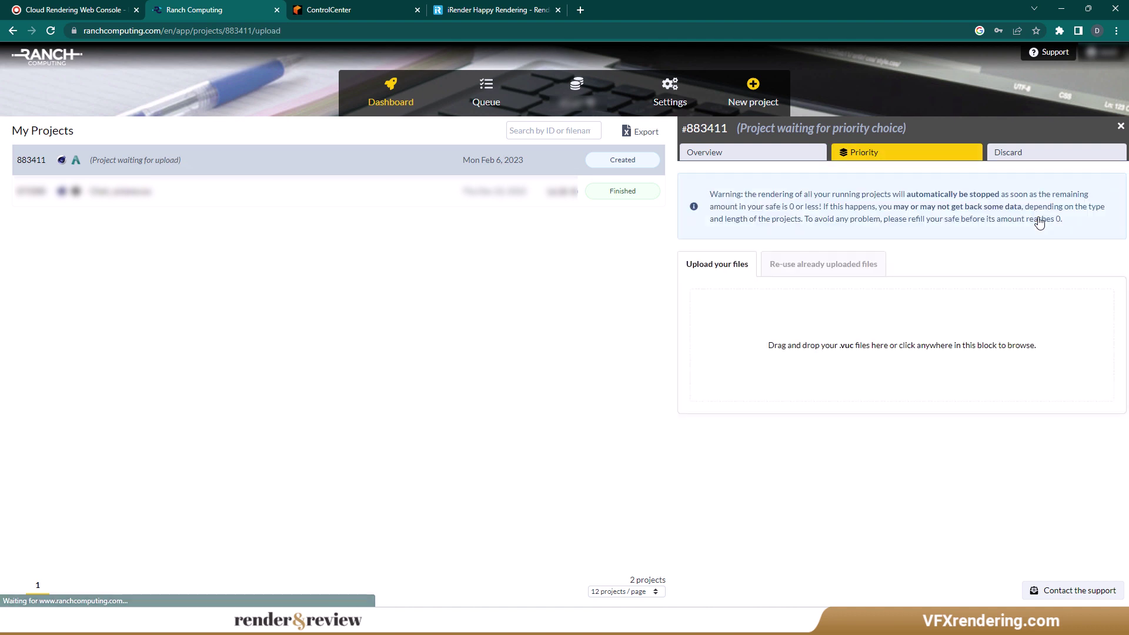
pyautogui.moveTo(1039, 222); pyautogui.dragTo(818, 354)
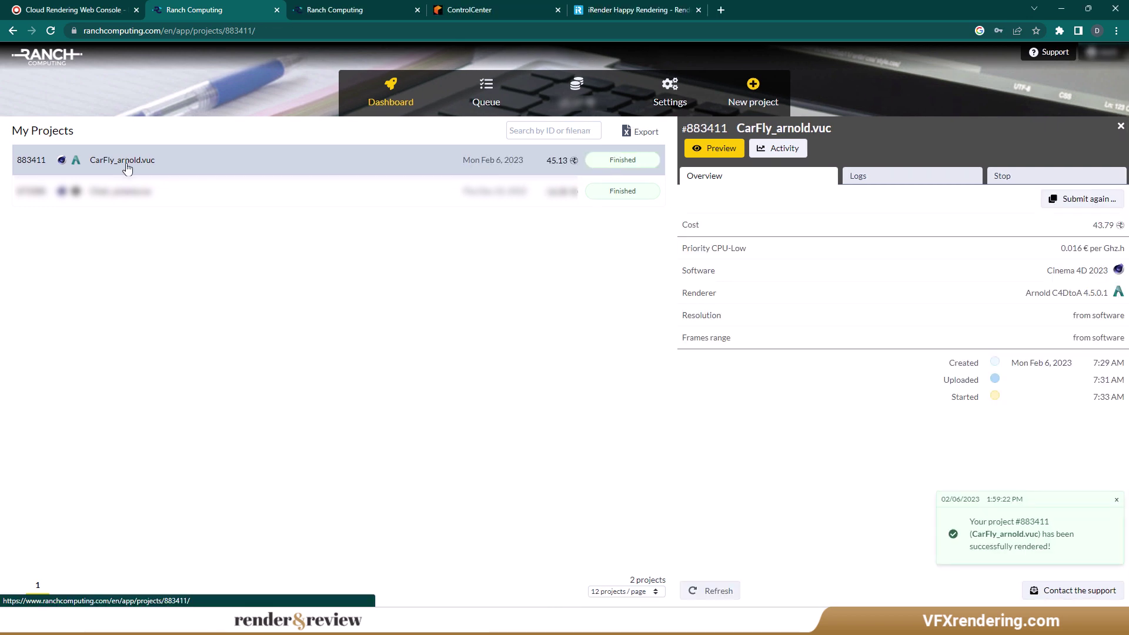
# Step: Reload project 883411 and highlight its 25m 32s rendering duration and 45.13 cost
pyautogui.click(126, 169)
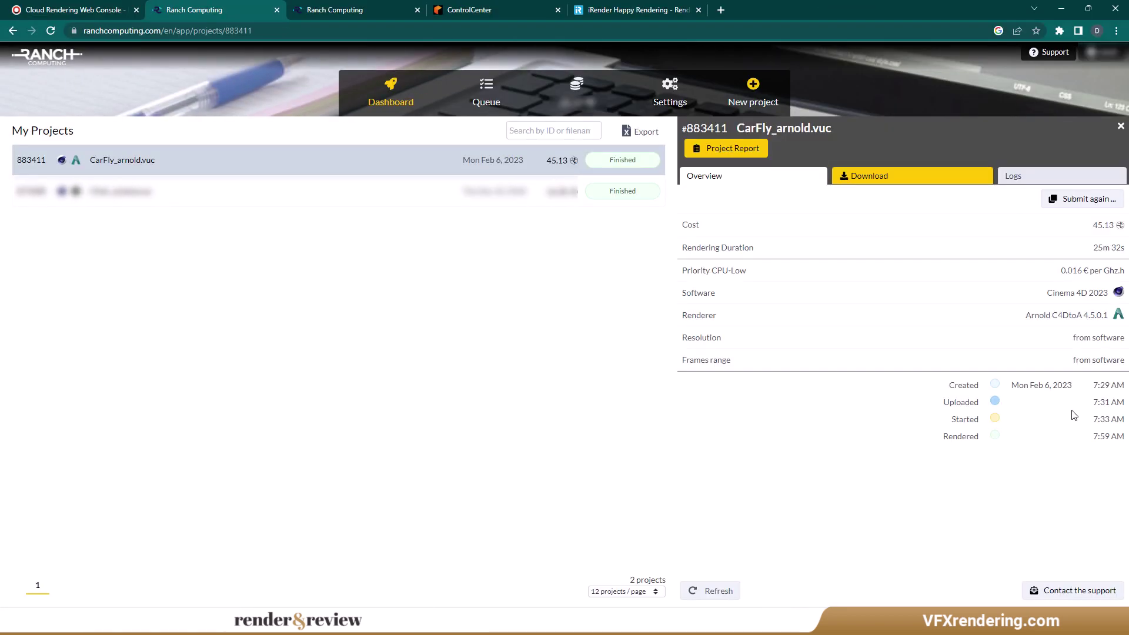
pyautogui.moveTo(1097, 248); pyautogui.dragTo(1102, 225)
pyautogui.click(1080, 253)
pyautogui.click(1056, 249)
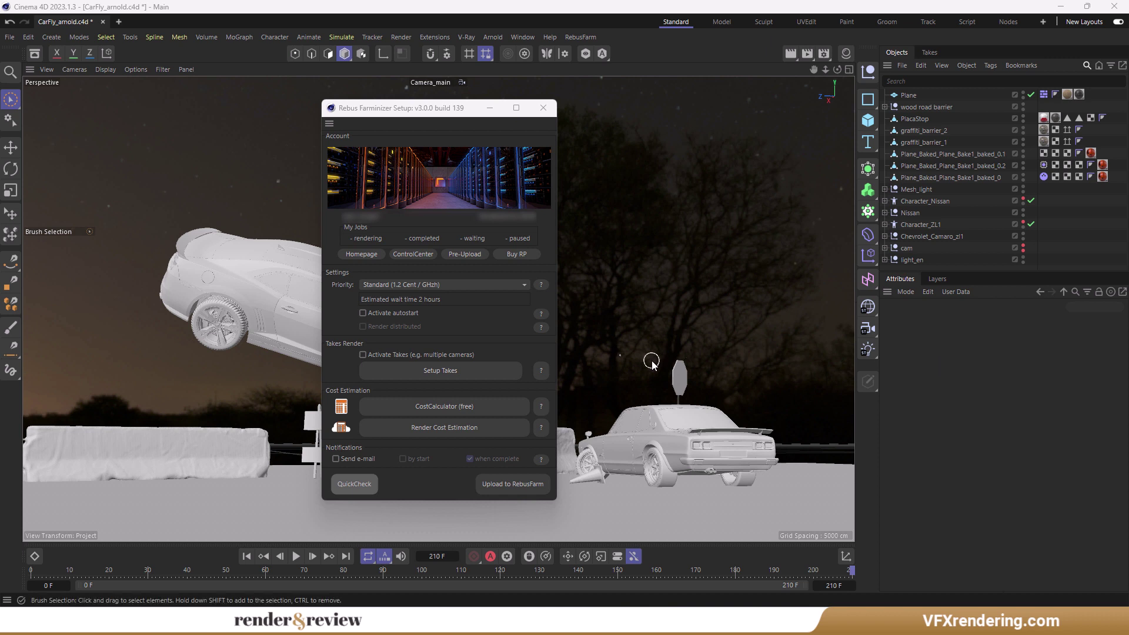
# Step: Keep Standard priority in Farminizer Setup and upload the scene to RebusFarm
pyautogui.click(495, 283)
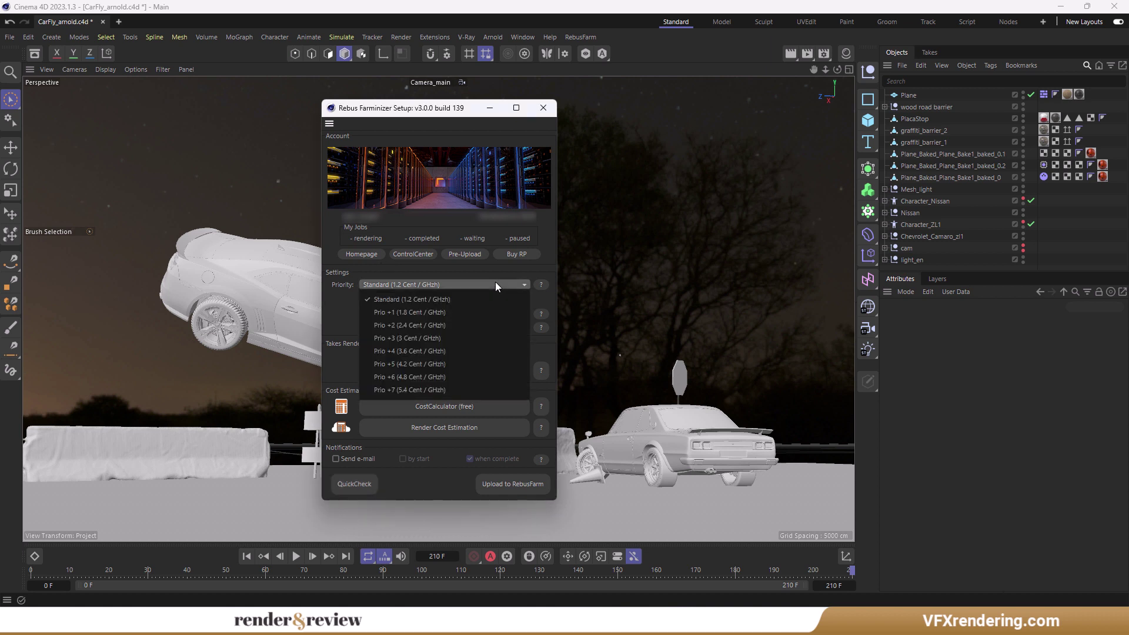
pyautogui.click(426, 297)
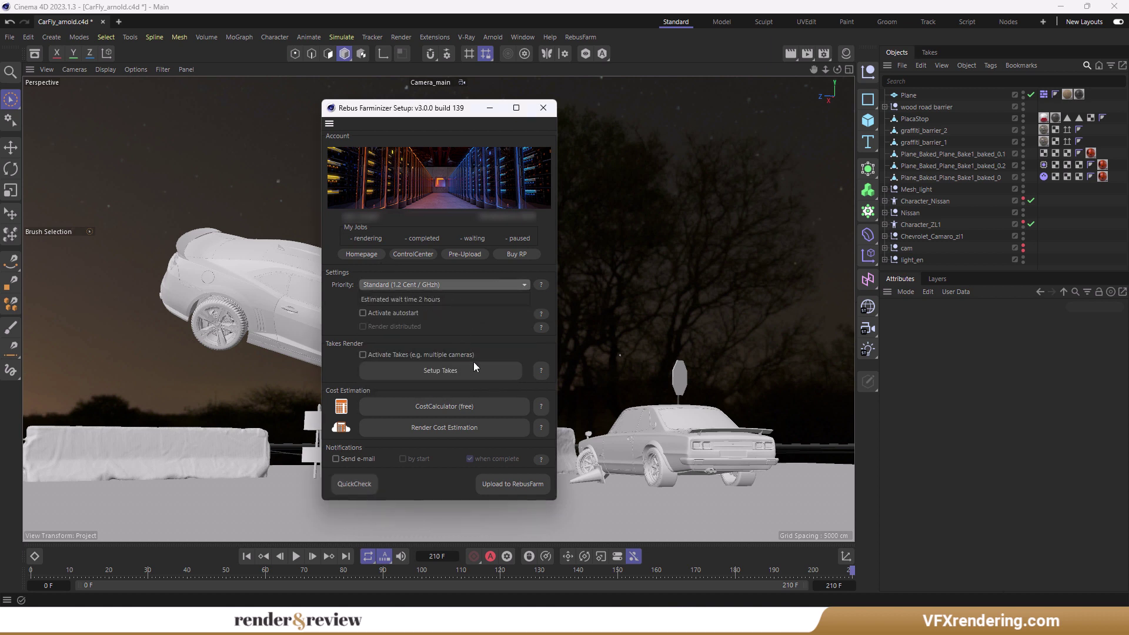
pyautogui.click(522, 485)
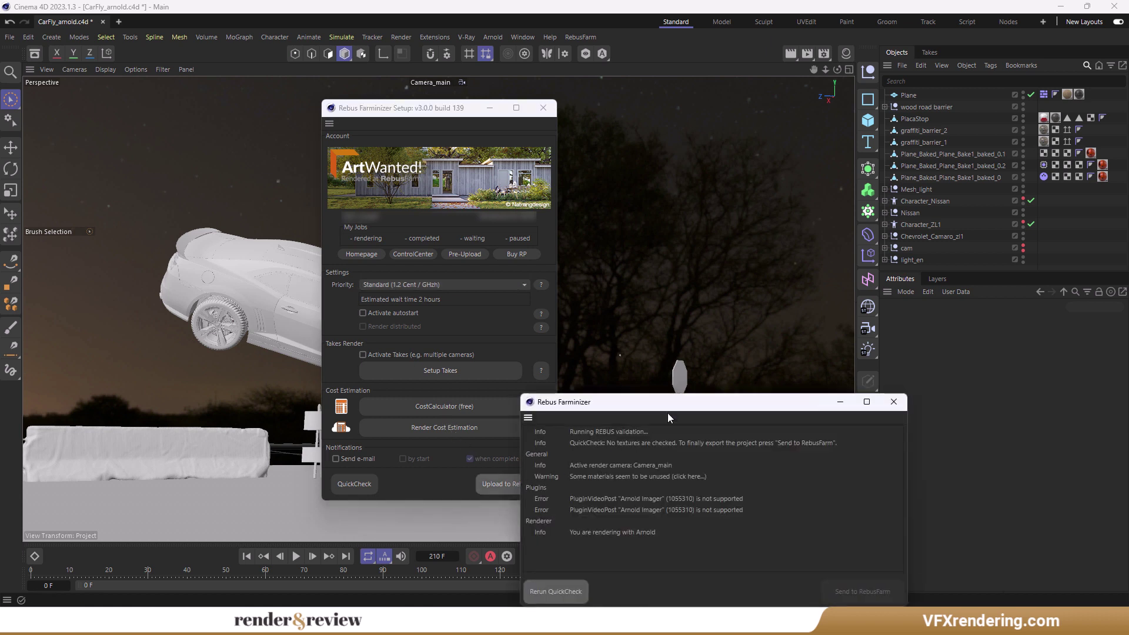
# Step: Review the unsupported Arnold Imager errors in the validation report, then close it
pyautogui.moveTo(657, 409); pyautogui.dragTo(693, 302)
pyautogui.click(619, 393)
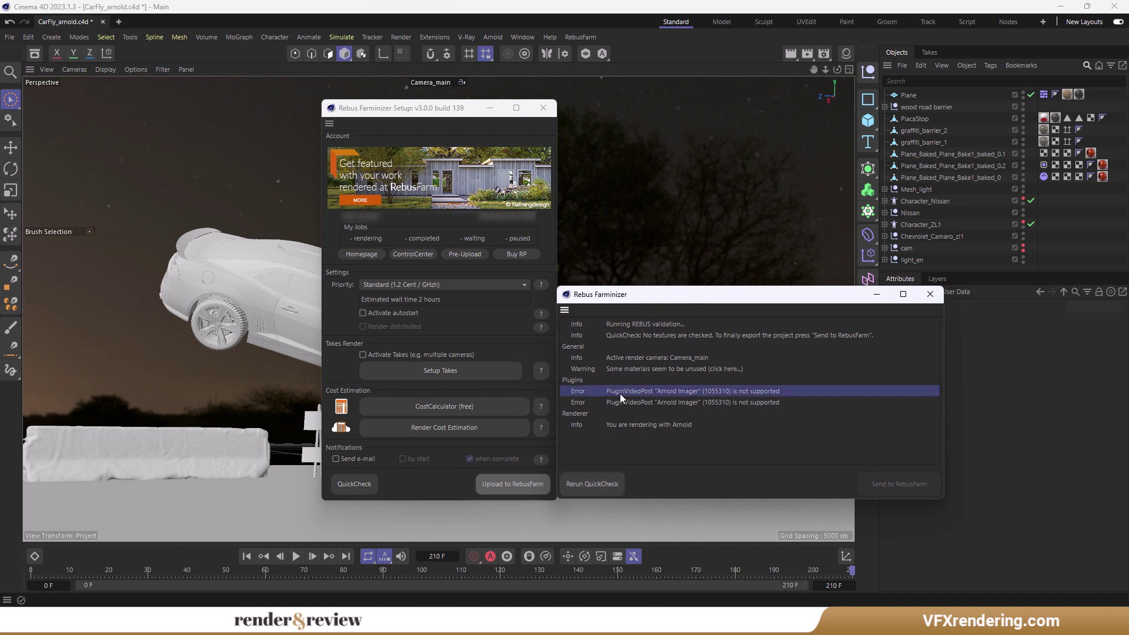
pyautogui.click(614, 405)
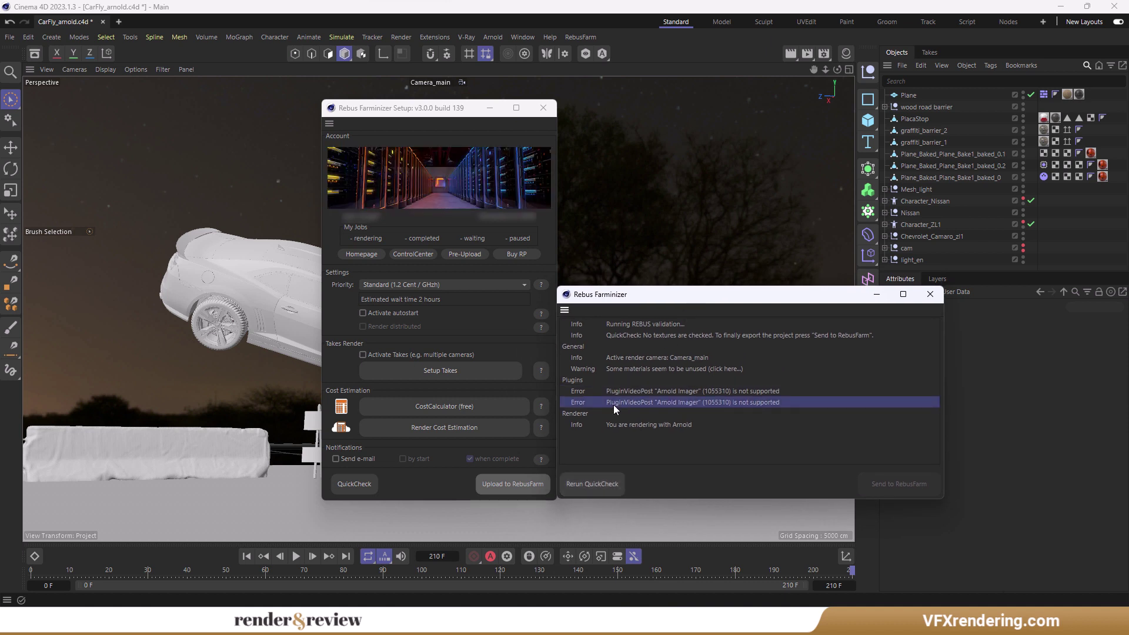
pyautogui.click(614, 423)
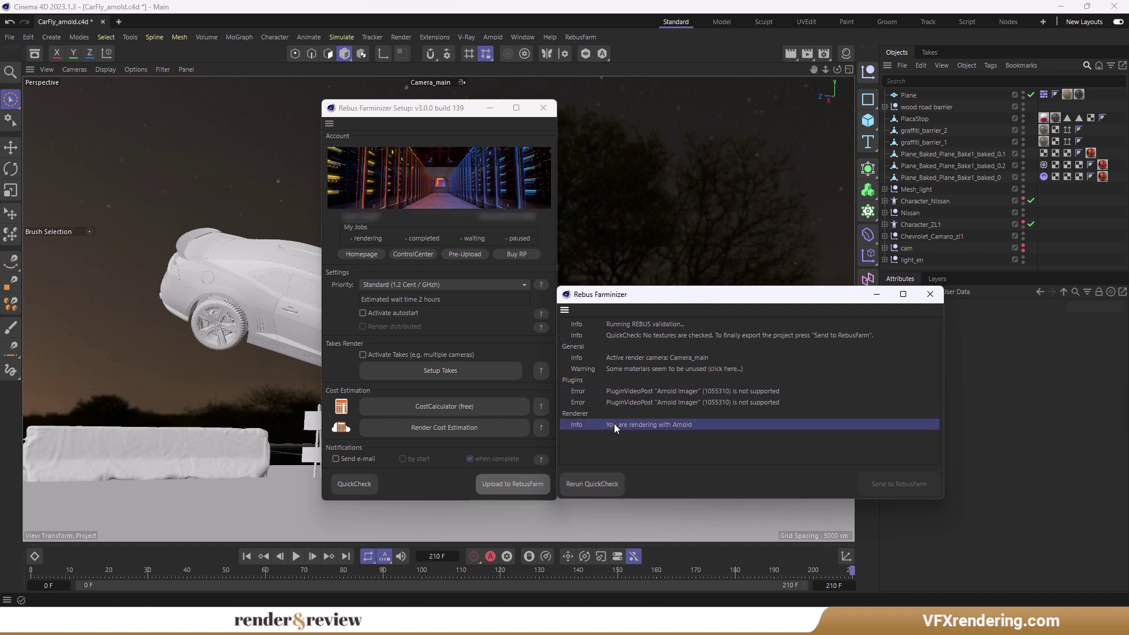
pyautogui.click(708, 392)
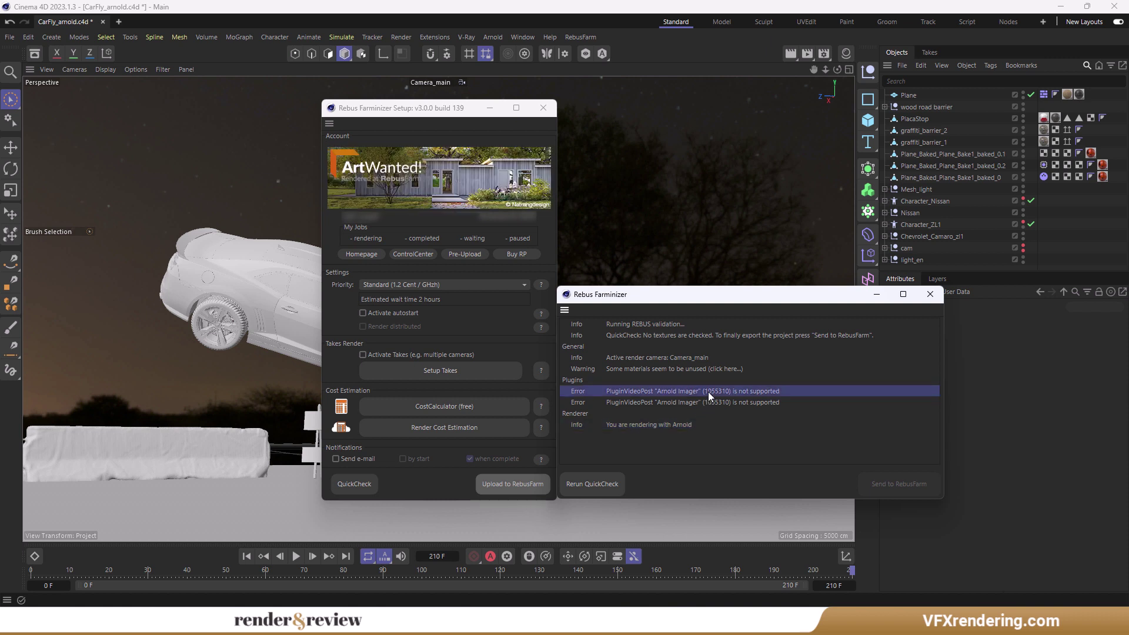
pyautogui.click(712, 402)
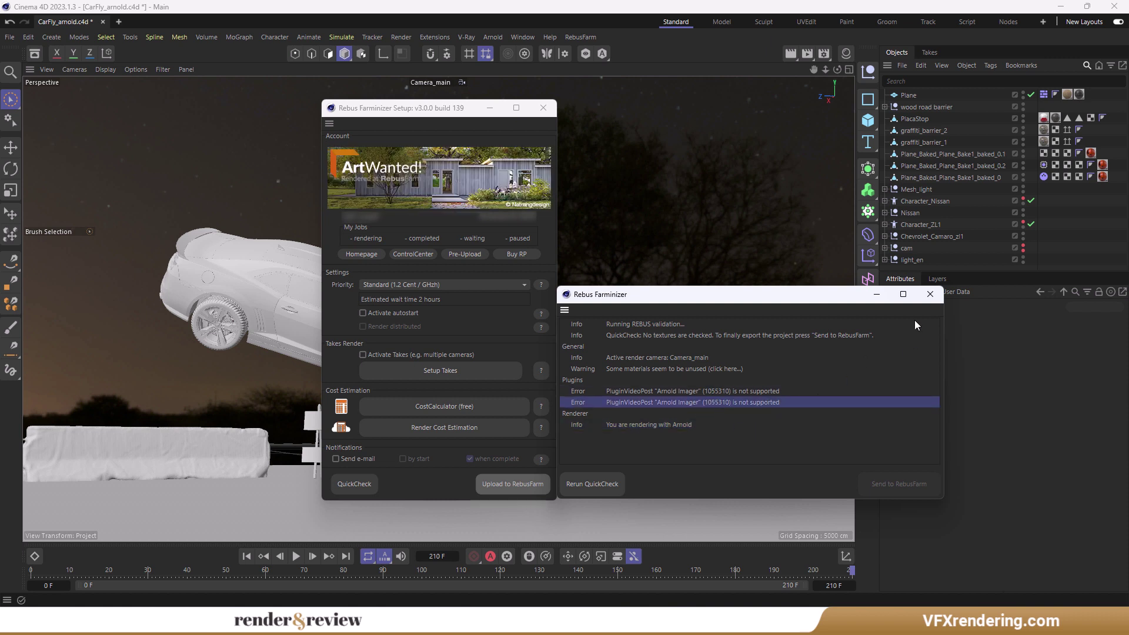
pyautogui.click(930, 297)
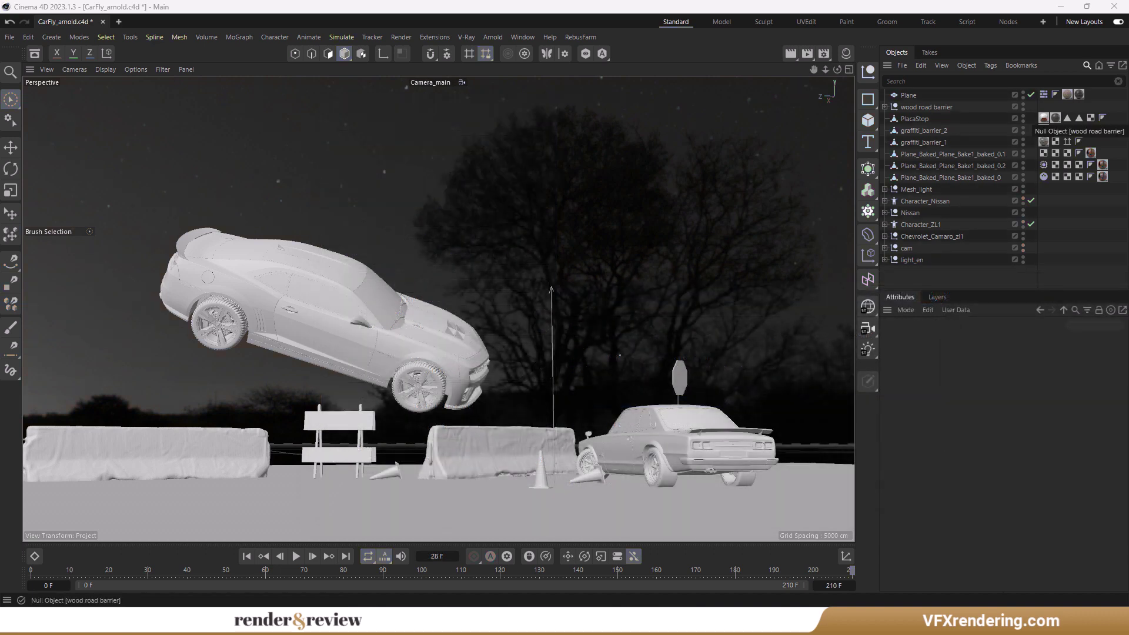
# Step: Bring up Render Settings and view the Arnold Intel OIDN denoiser effect
pyautogui.click(823, 52)
pyautogui.moveTo(824, 44); pyautogui.dragTo(140, 99)
pyautogui.click(110, 204)
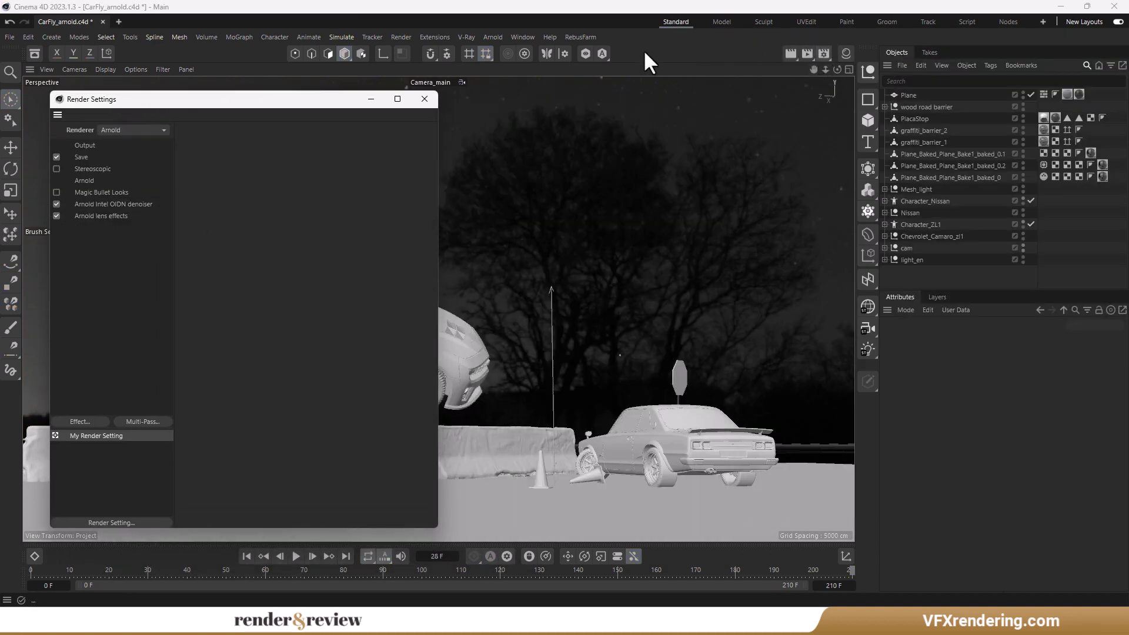
# Step: Remove the denoiser and lens-effects imagers from the Arnold IPR window's Post list
pyautogui.click(492, 36)
pyautogui.click(523, 162)
pyautogui.click(983, 157)
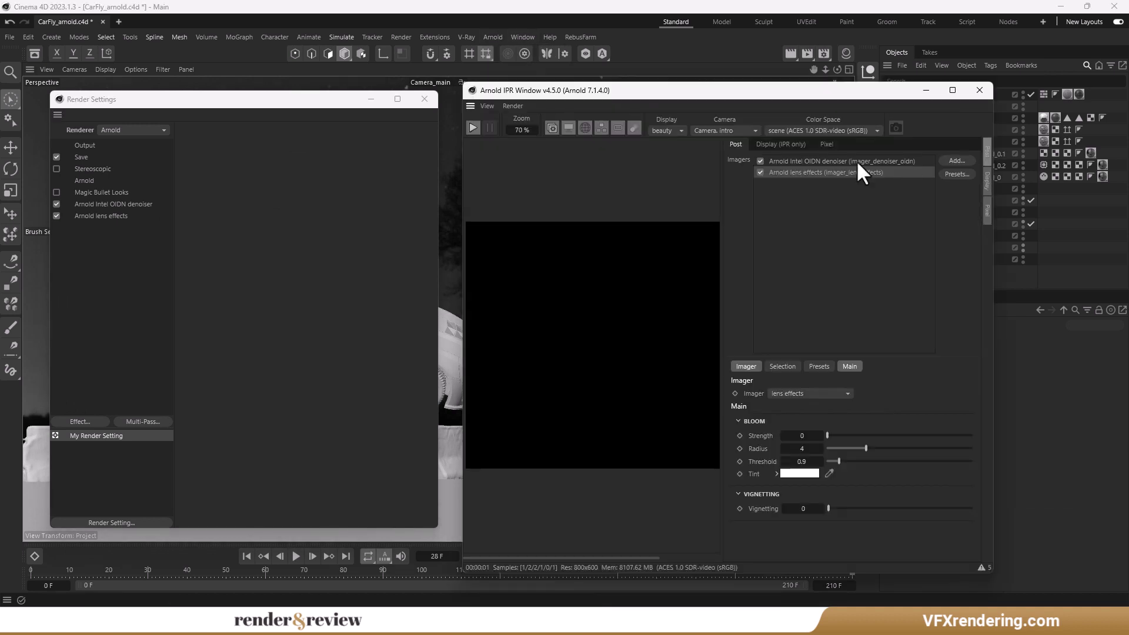
pyautogui.click(857, 171)
pyautogui.rightClick(918, 165)
pyautogui.click(916, 221)
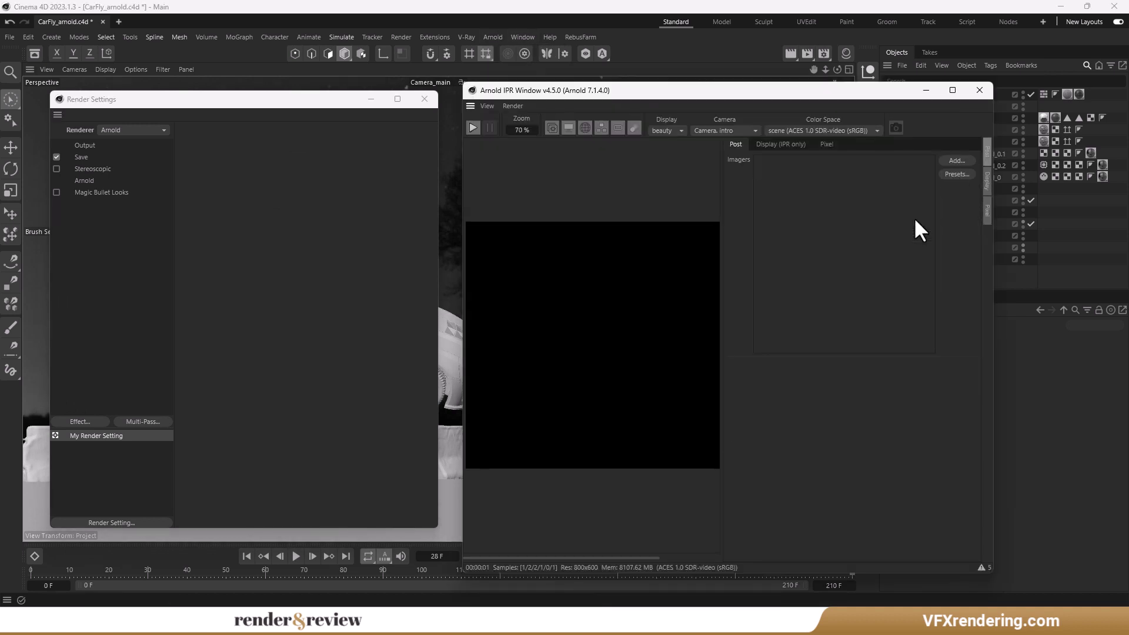
pyautogui.click(979, 90)
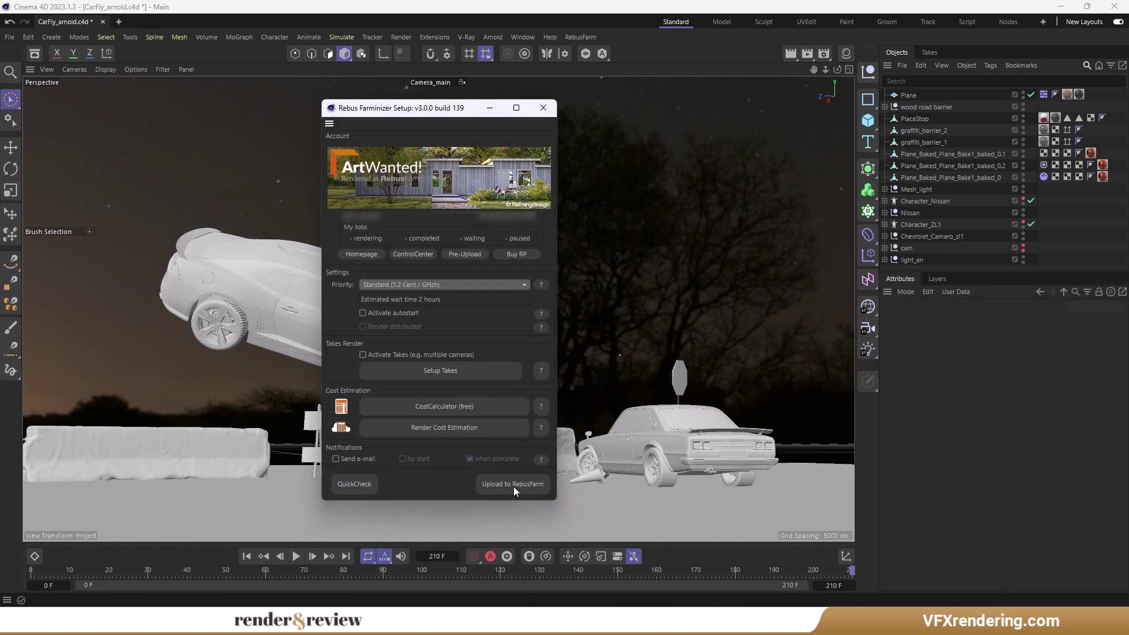
# Step: Rerun the farm check and send the validated scene to RebusFarm
pyautogui.click(514, 485)
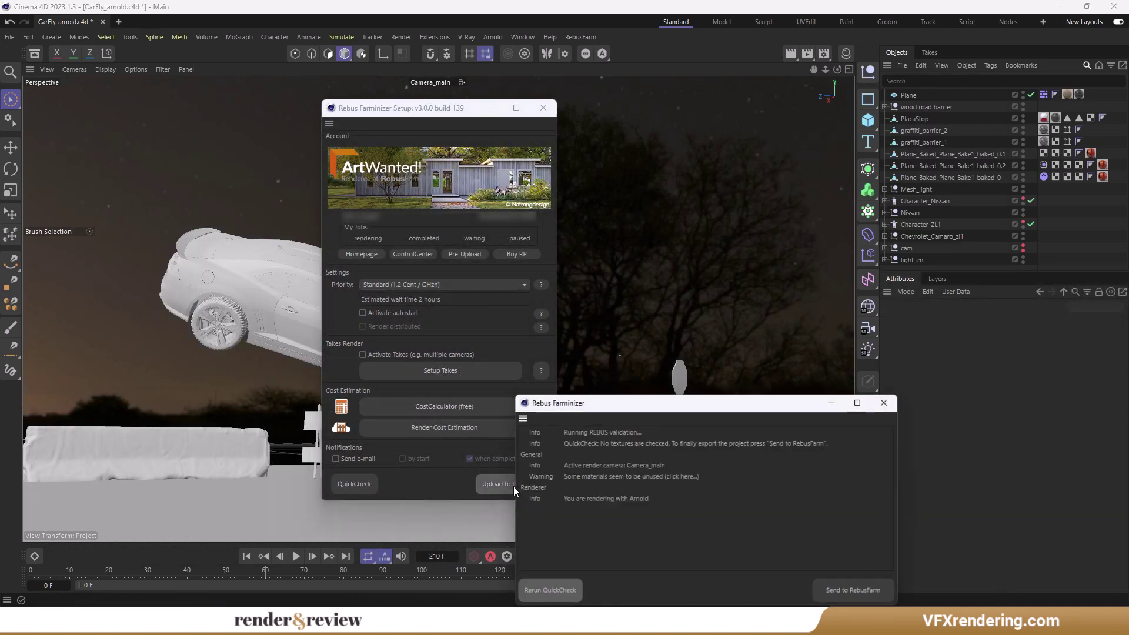
pyautogui.moveTo(632, 407); pyautogui.dragTo(680, 304)
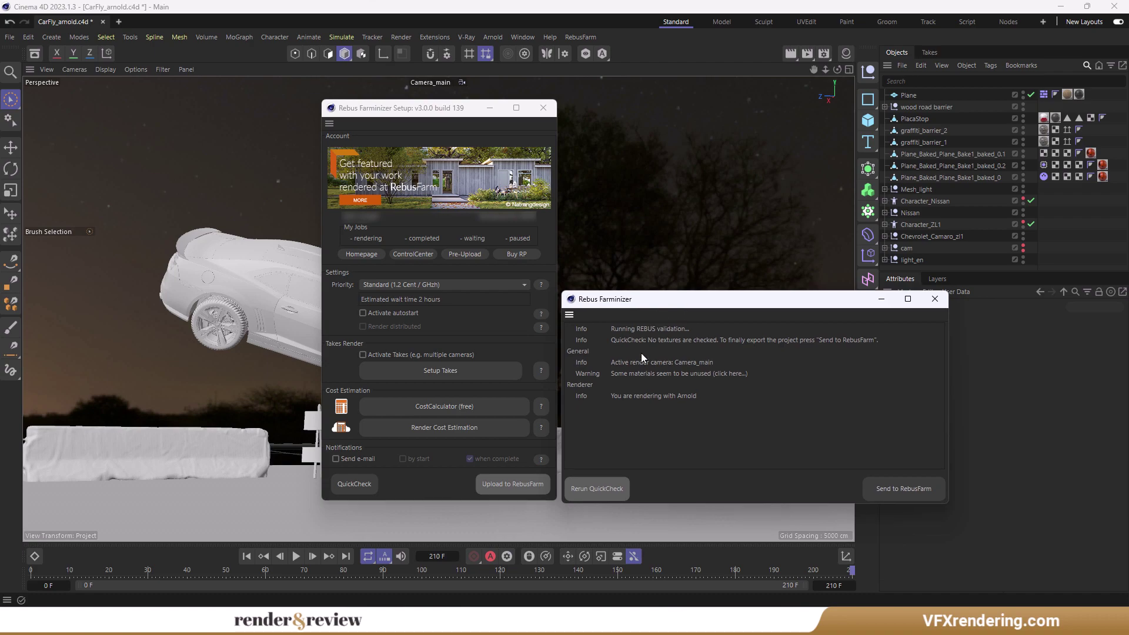
pyautogui.click(905, 486)
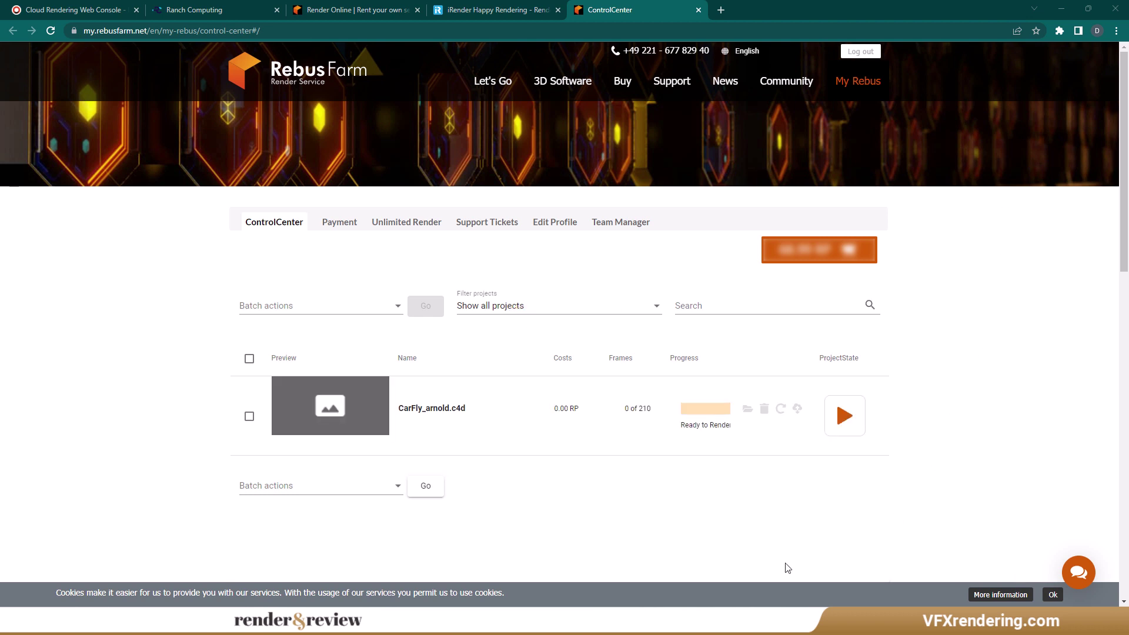
# Step: Render CarFly_arnold.c4d, preview the 210 frames, and highlight the 56.55 RP cost and 35.86 min time
pyautogui.click(844, 419)
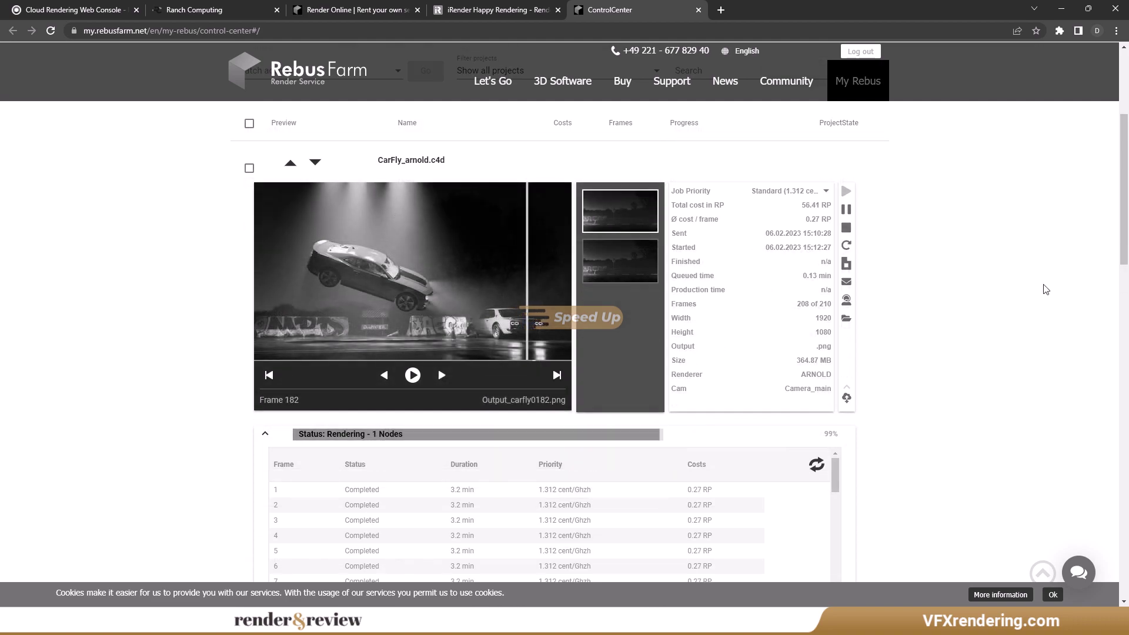
pyautogui.click(412, 374)
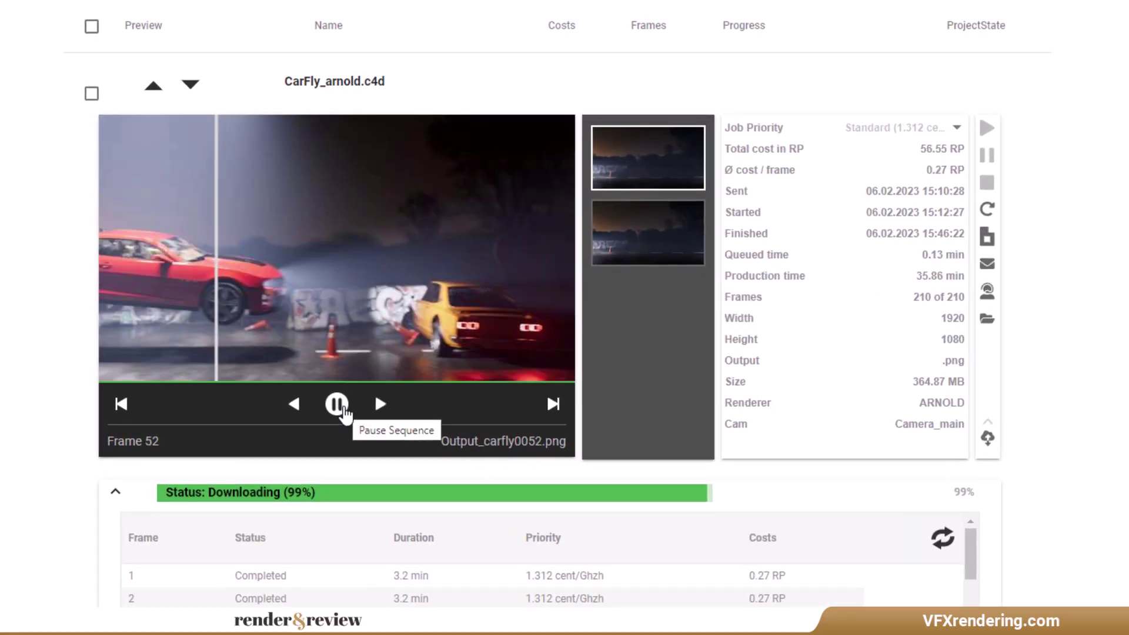
pyautogui.click(343, 410)
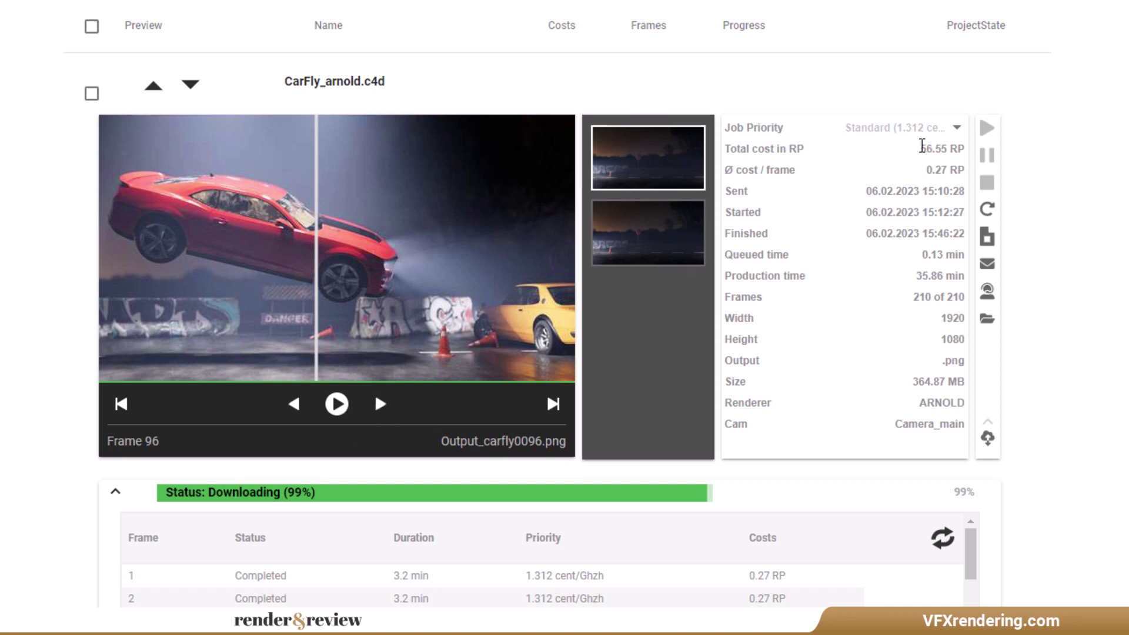
pyautogui.moveTo(922, 154); pyautogui.dragTo(964, 426)
pyautogui.click(940, 172)
pyautogui.moveTo(932, 171); pyautogui.dragTo(957, 172)
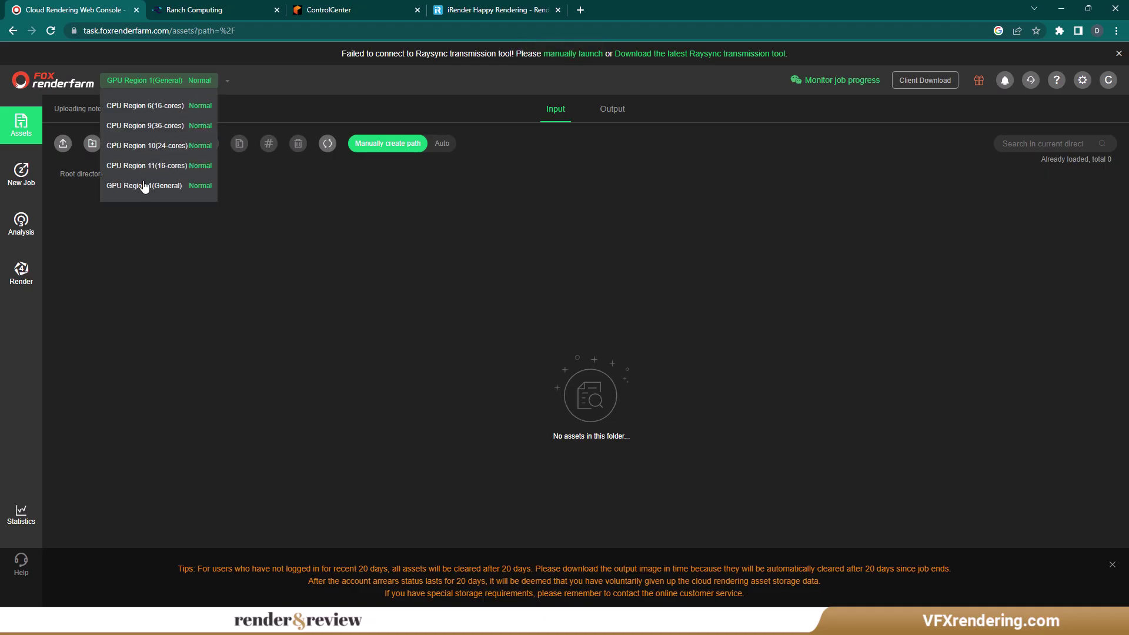
# Step: Switch Fox Renderfarm to CPU Region 9 (36-cores), upload Carfly_Arnold, and open it to show CarFly_arnold.c4d and tex
pyautogui.click(172, 126)
pyautogui.click(690, 293)
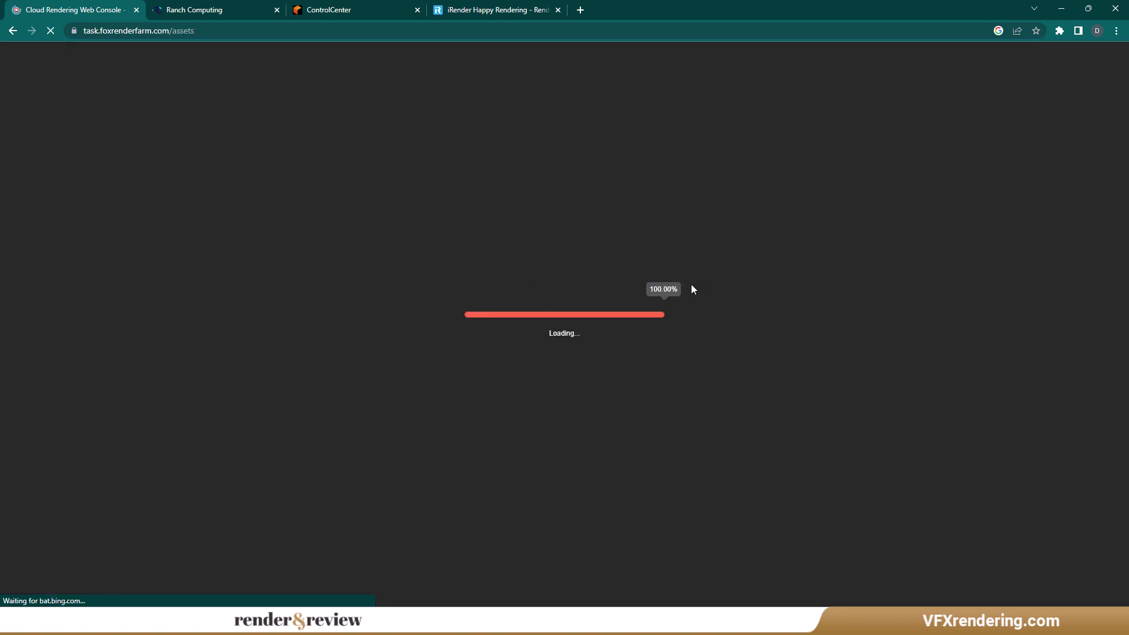
pyautogui.click(78, 167)
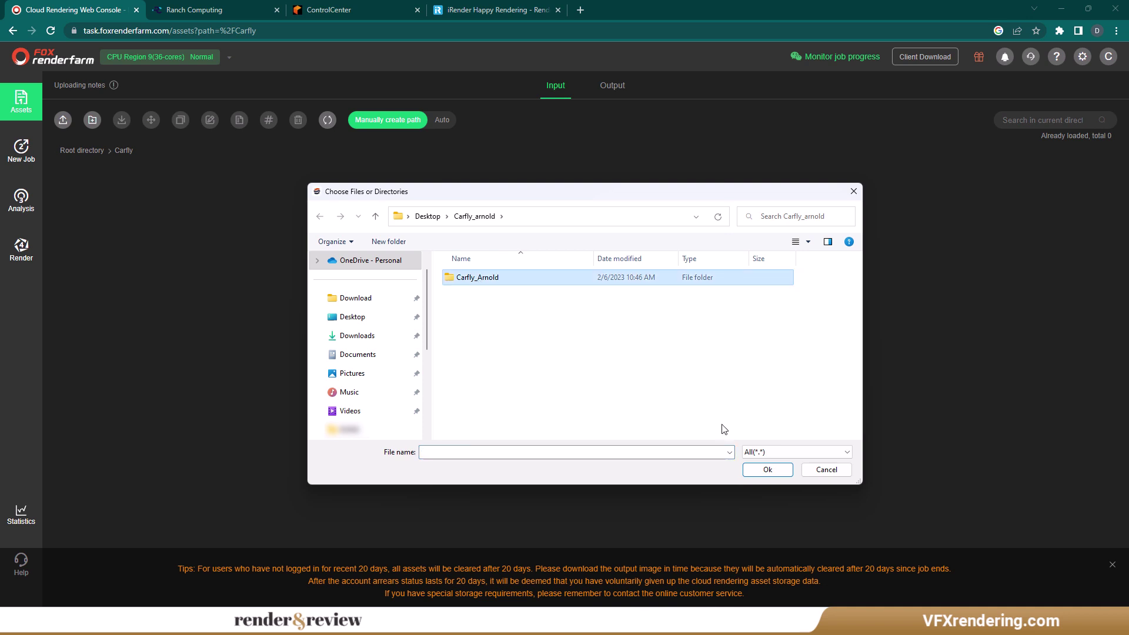
pyautogui.click(767, 469)
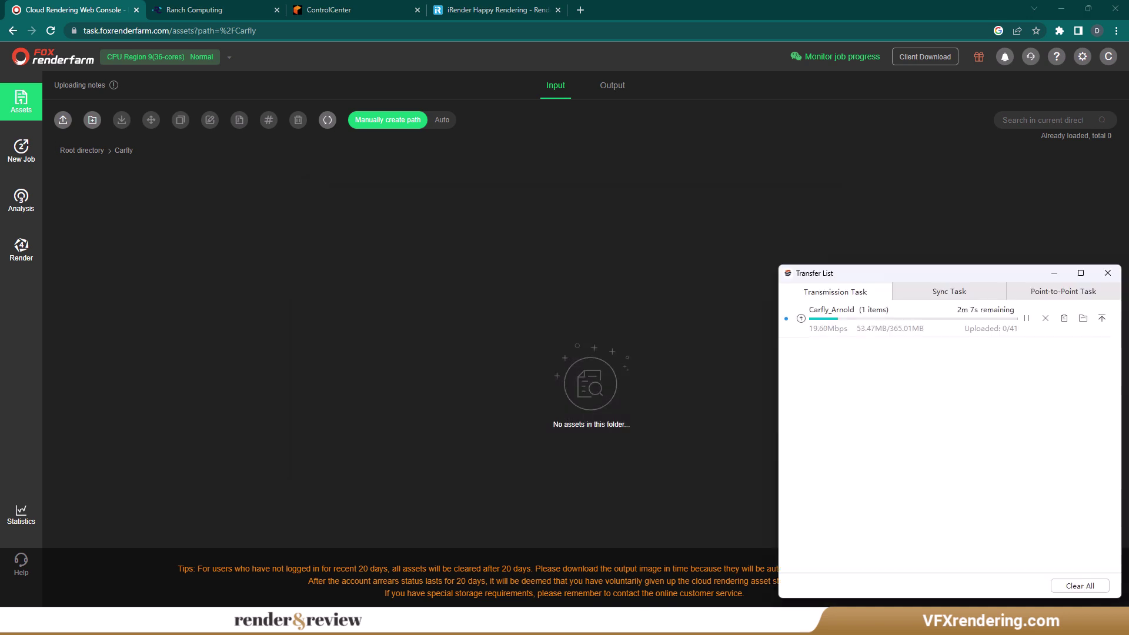
pyautogui.click(1054, 273)
pyautogui.click(110, 193)
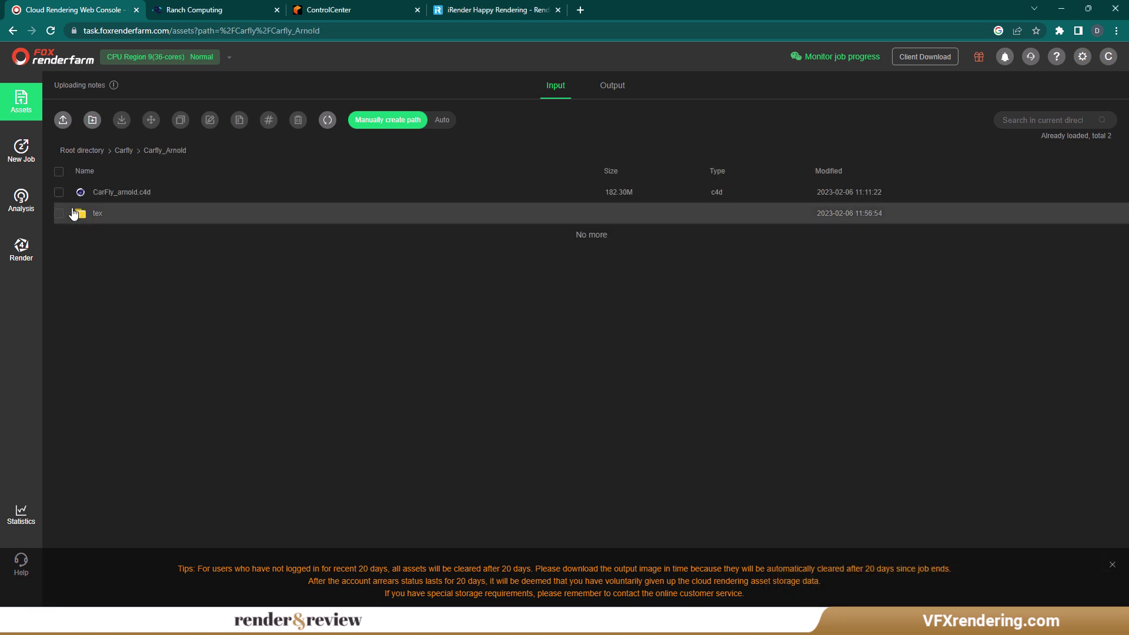
# Step: Start a new render job with CarFly_arnold.c4d as the scene
pyautogui.click(18, 160)
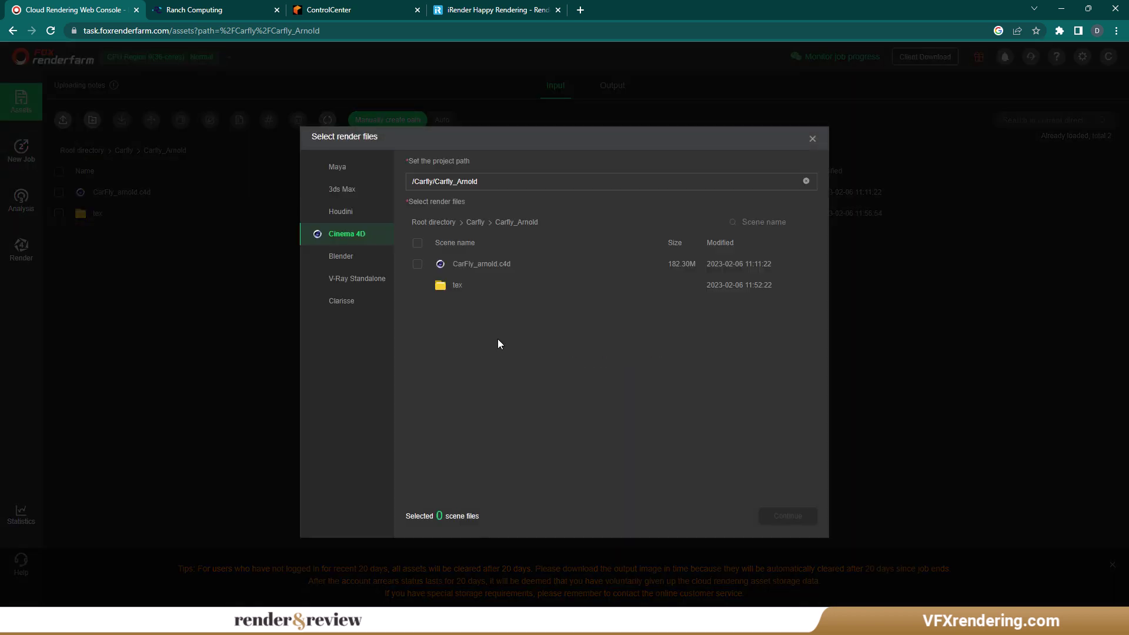
pyautogui.click(418, 264)
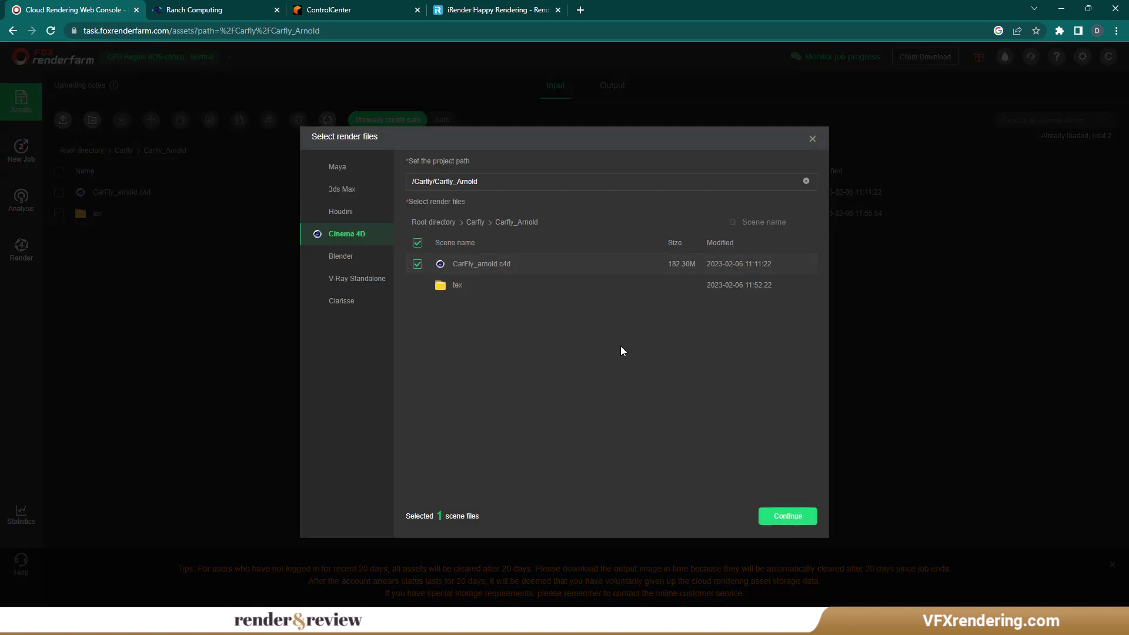
pyautogui.click(787, 516)
# Step: Add a Cinema 4D 2023 render config named Carfly_arnold with the c4dtoa plug-in
pyautogui.click(532, 233)
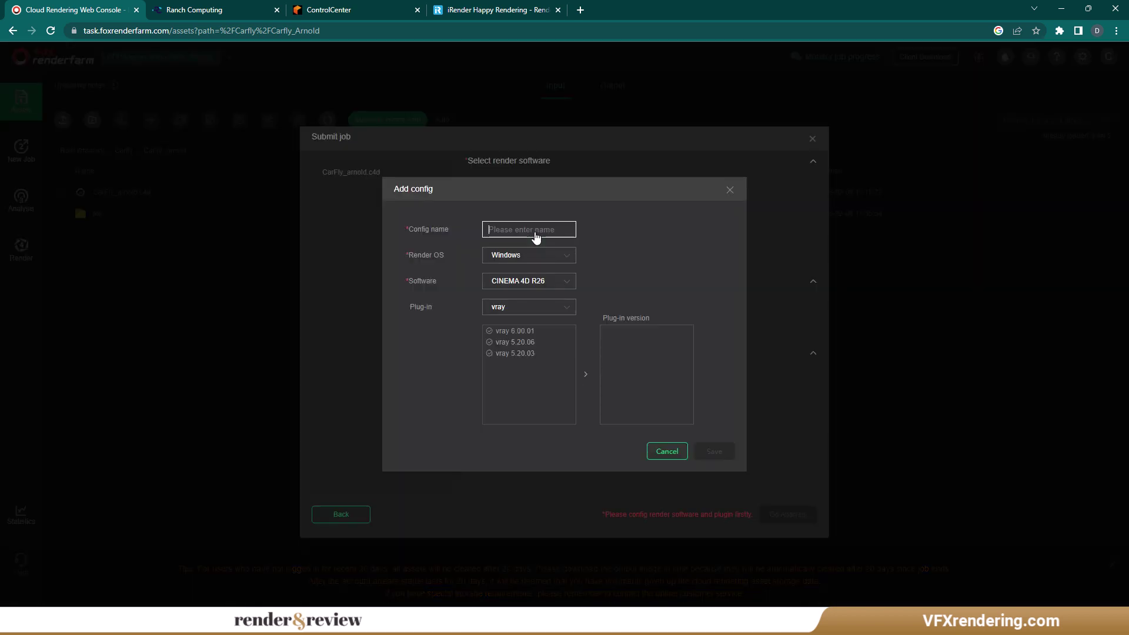
pyautogui.write('Arfly-')
pyautogui.write('rnold')
pyautogui.click(566, 306)
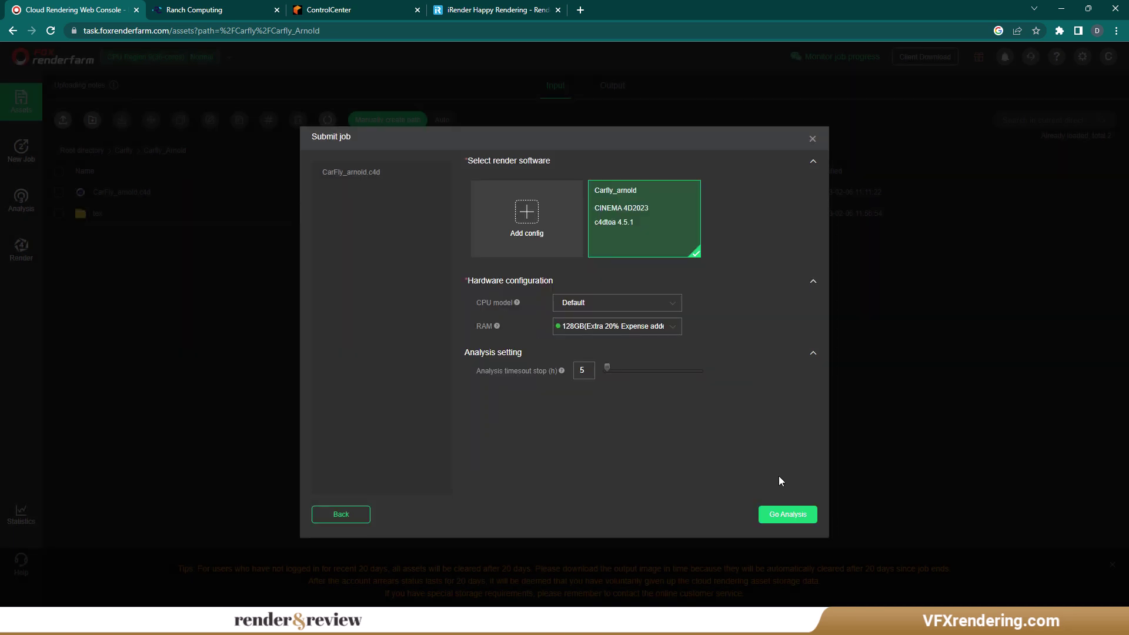
# Step: Send the scene for analysis, then open the error-free result and continue to its render settings
pyautogui.click(790, 515)
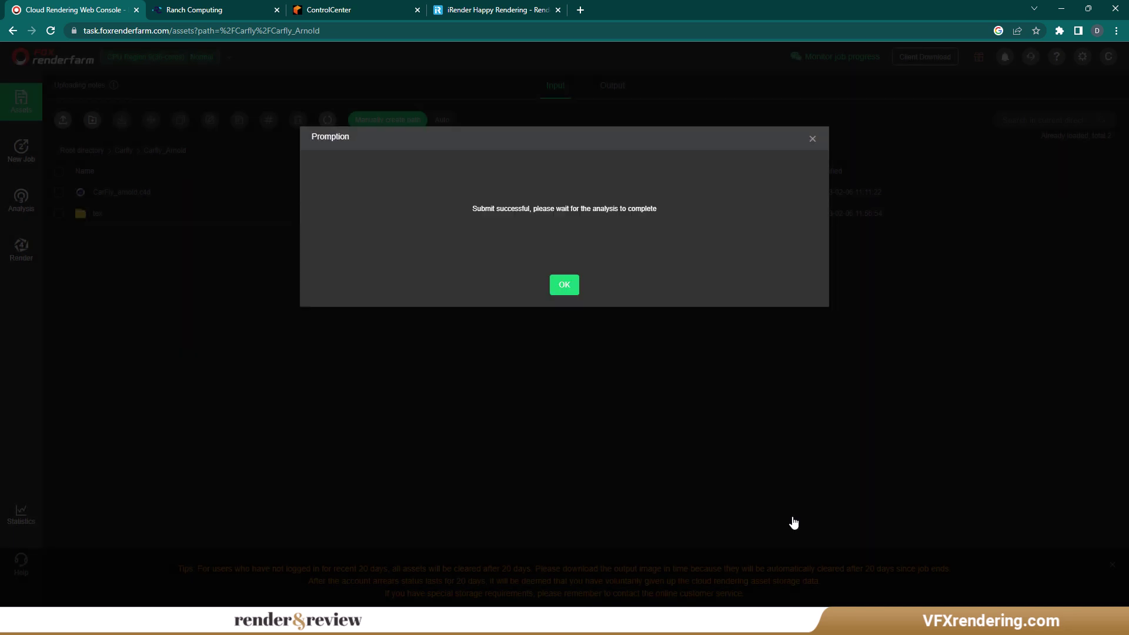
pyautogui.click(561, 345)
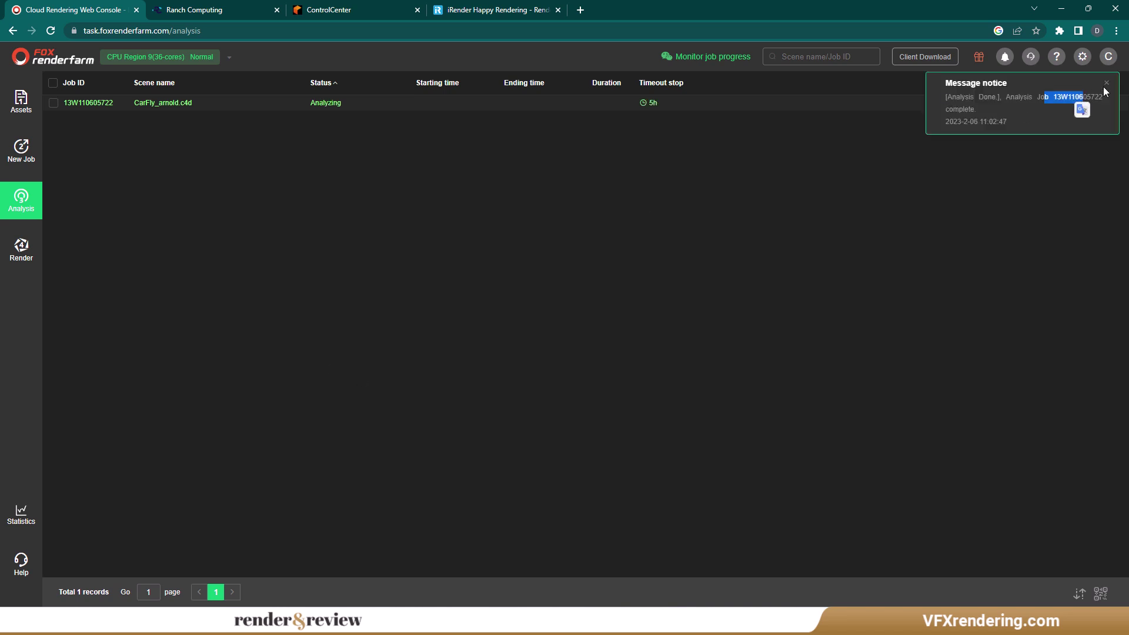
pyautogui.click(58, 103)
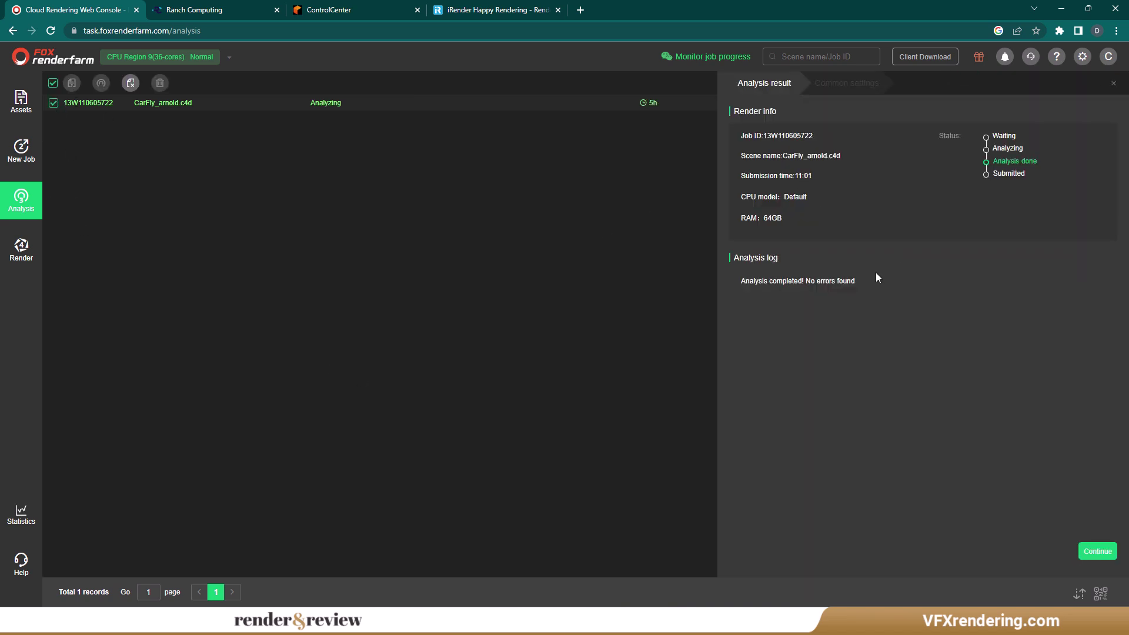
pyautogui.click(1097, 553)
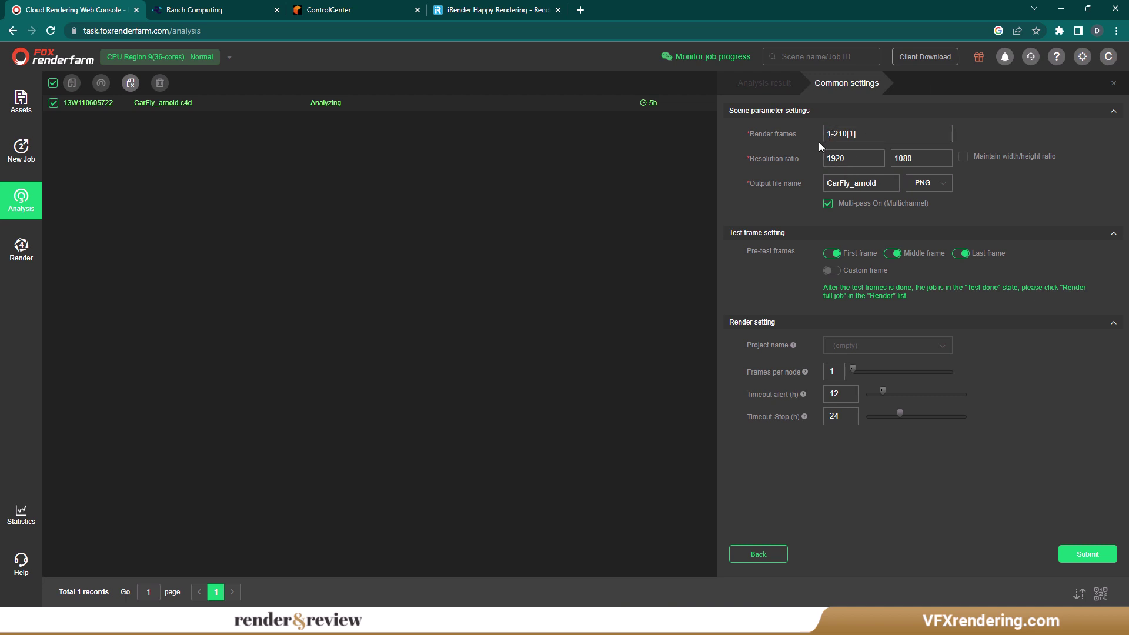
# Step: Submit the job and preview the finished test frames 106 and 210
pyautogui.click(1097, 556)
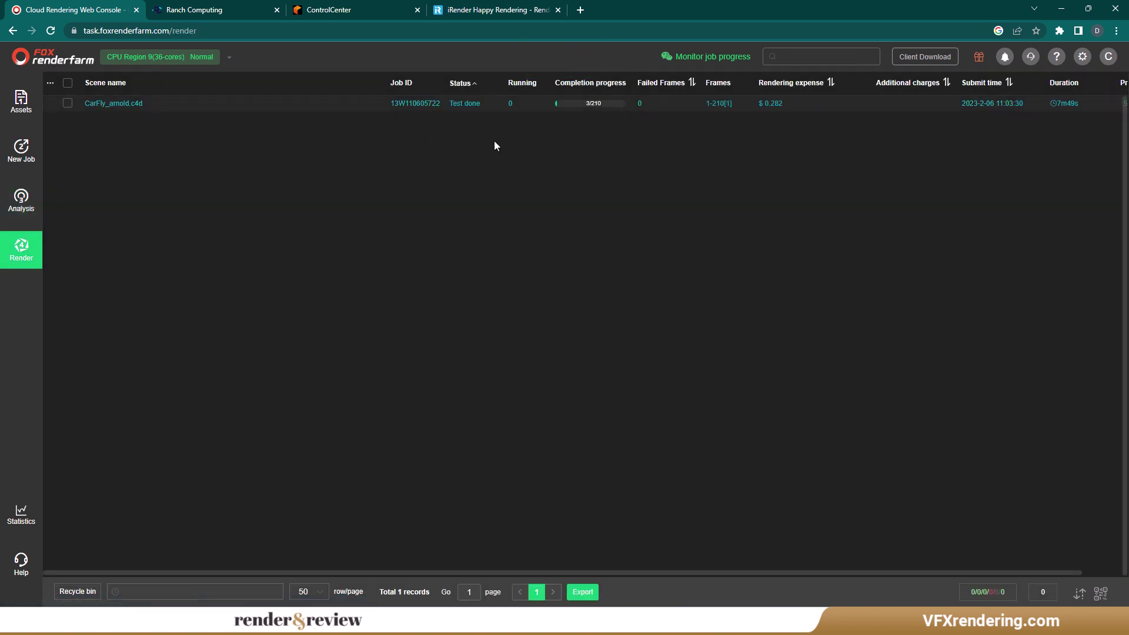
pyautogui.click(461, 105)
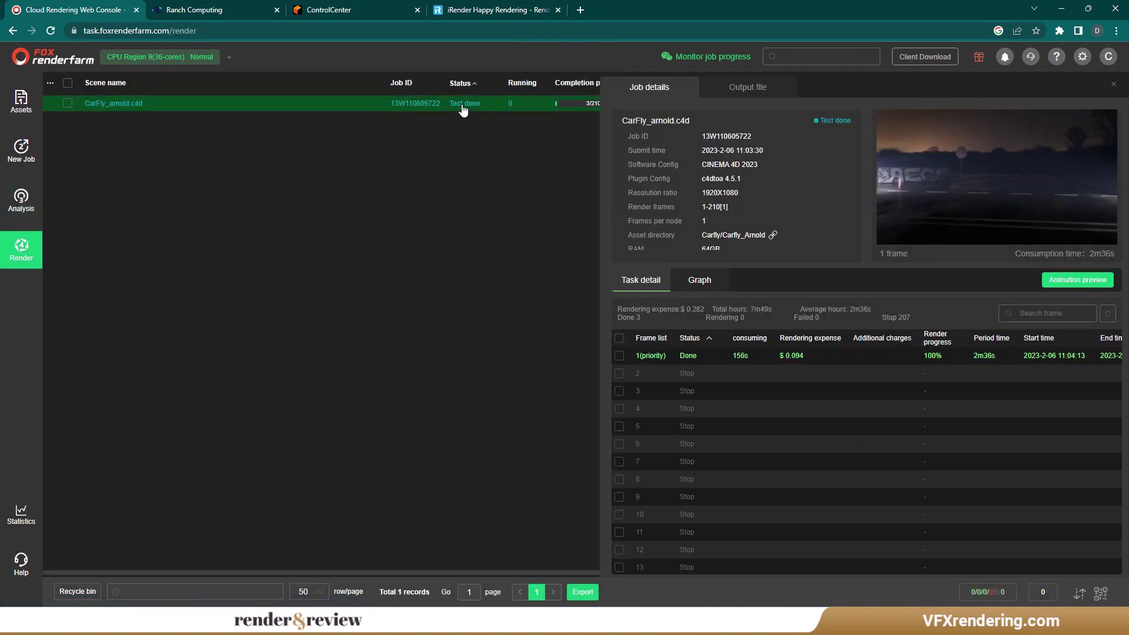
pyautogui.scroll(-20, 684, 366)
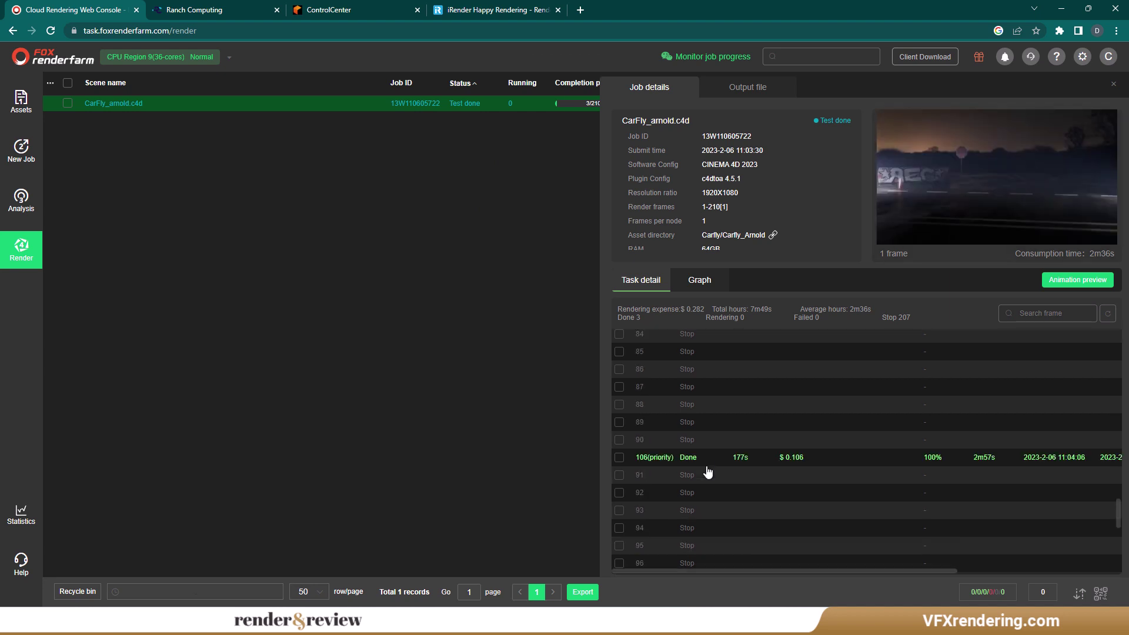
pyautogui.click(665, 459)
pyautogui.scroll(-20, 847, 465)
pyautogui.click(685, 342)
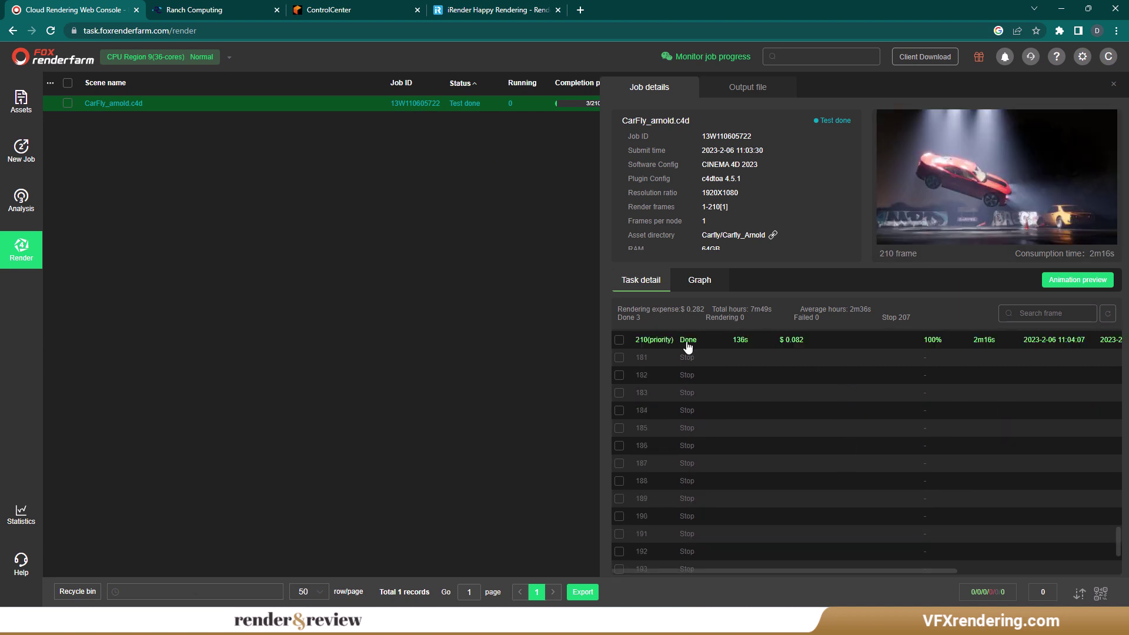
# Step: Render the full 210-frame CarFly_arnold job at full speed and check its progress
pyautogui.click(68, 103)
pyautogui.click(97, 84)
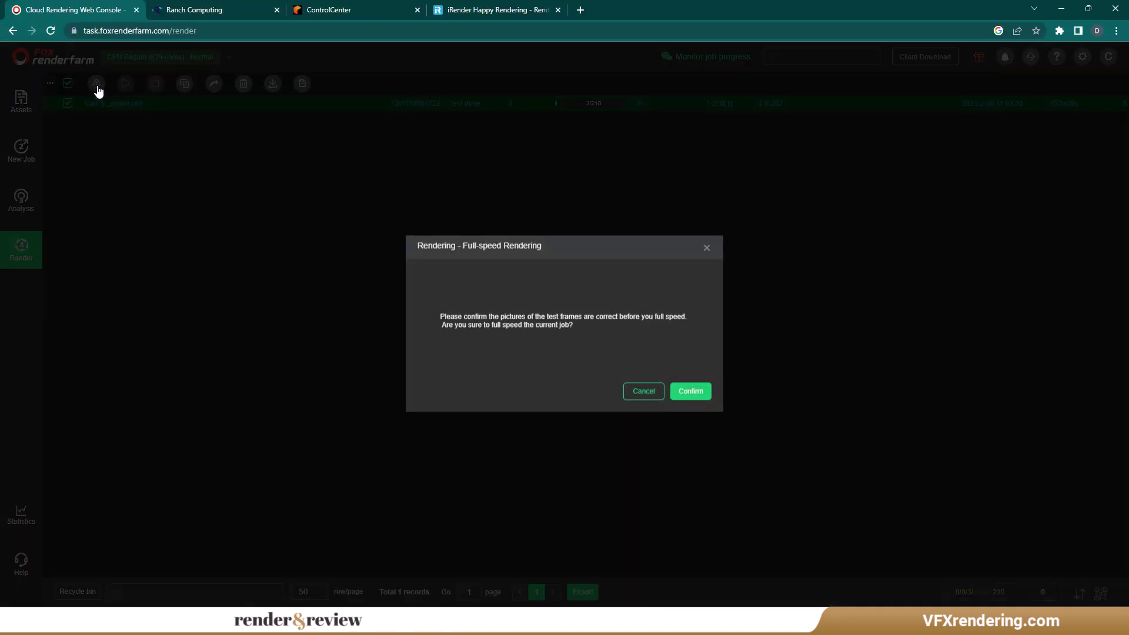
pyautogui.click(694, 394)
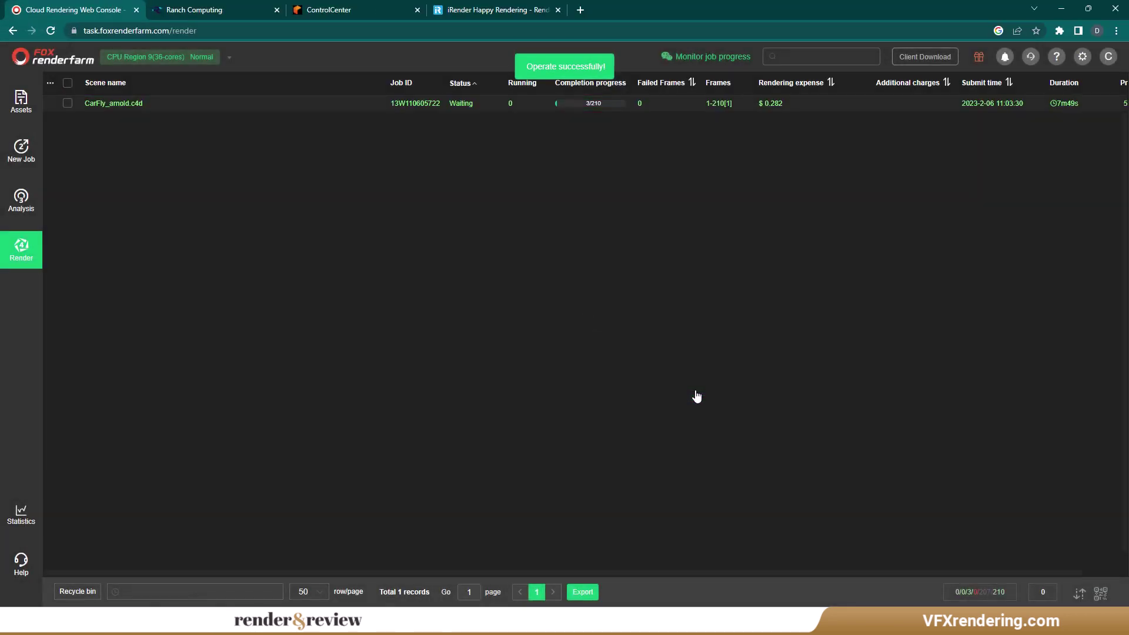
pyautogui.click(120, 105)
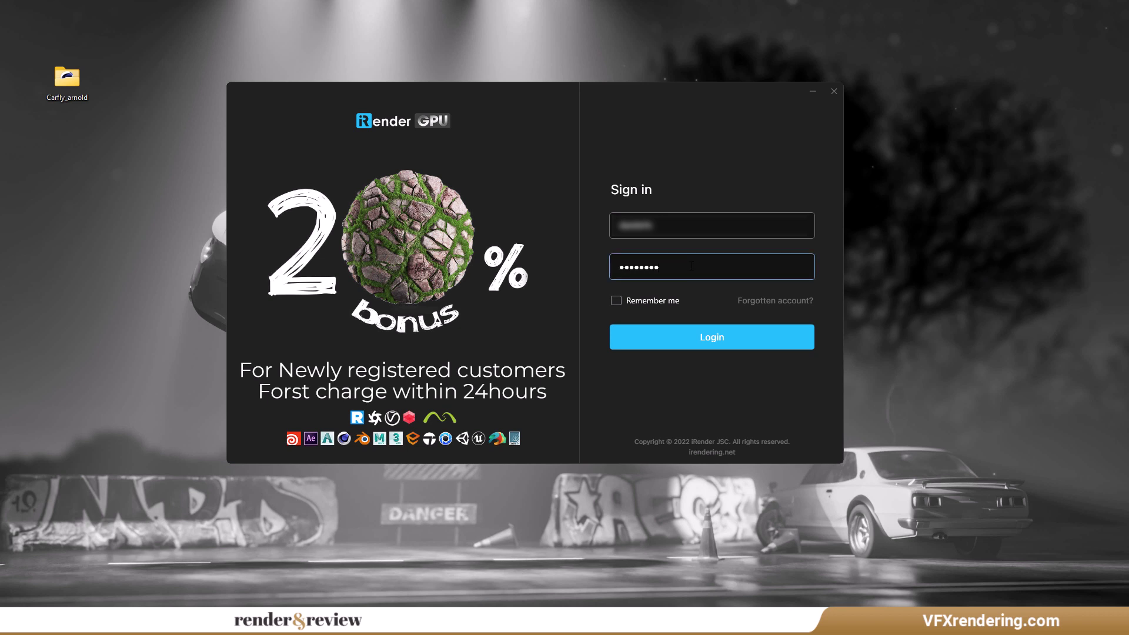
# Step: Log in to iRender Drive and drag the Carfly_arnold folder's 41 files into Storage (Z:)
pyautogui.click(693, 335)
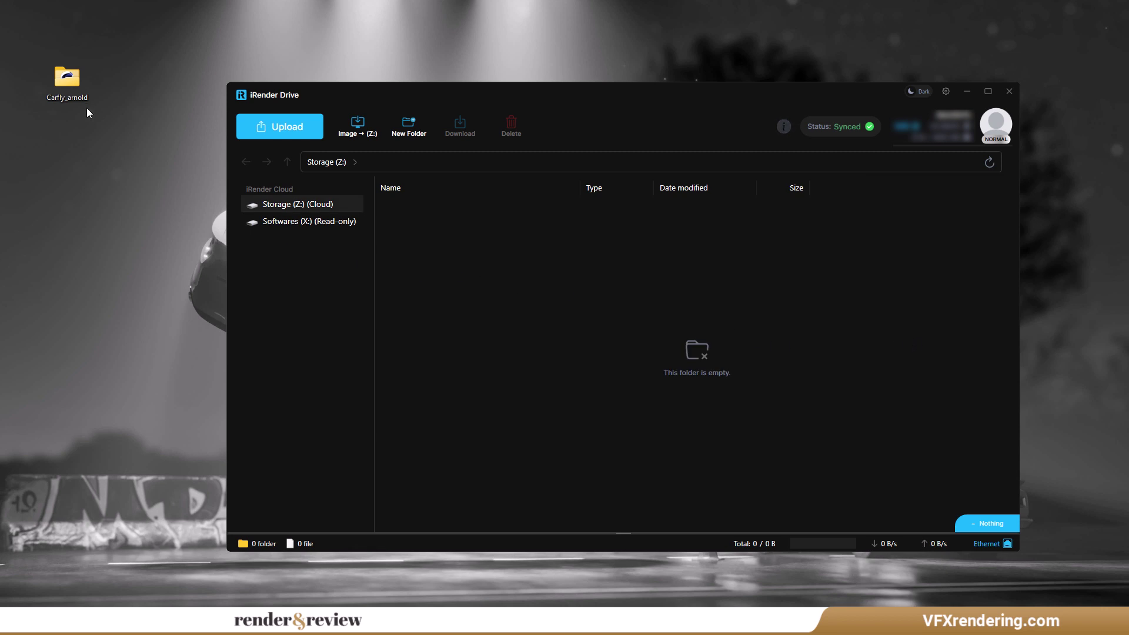
pyautogui.moveTo(75, 88); pyautogui.dragTo(452, 233)
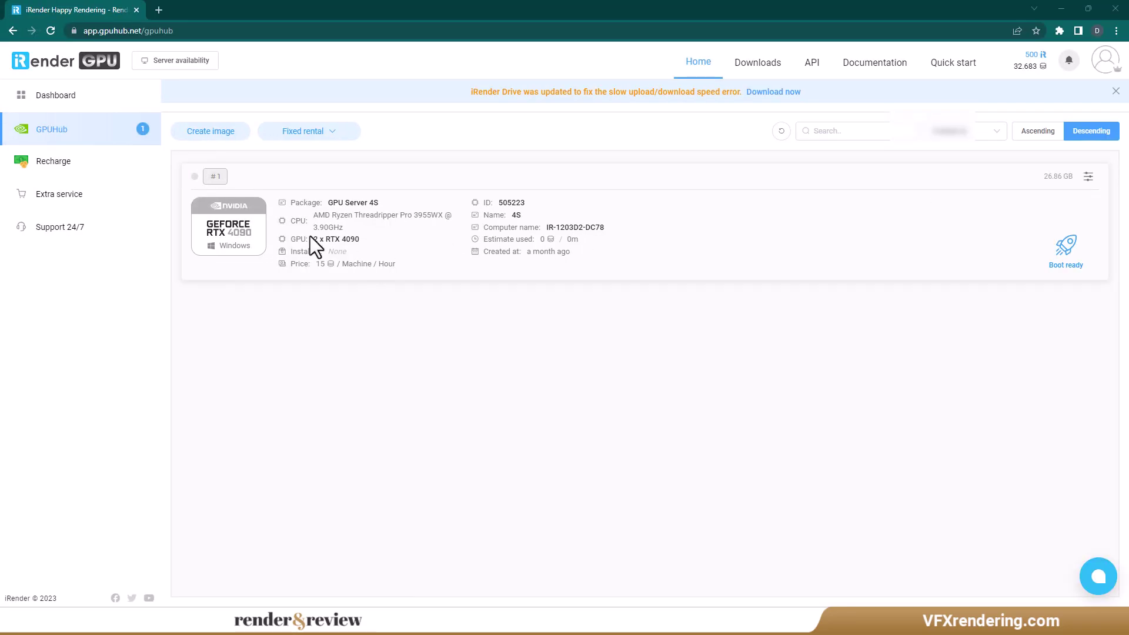
# Step: Begin a new GPUHub image and show the 2x–4x Card server packages
pyautogui.click(211, 134)
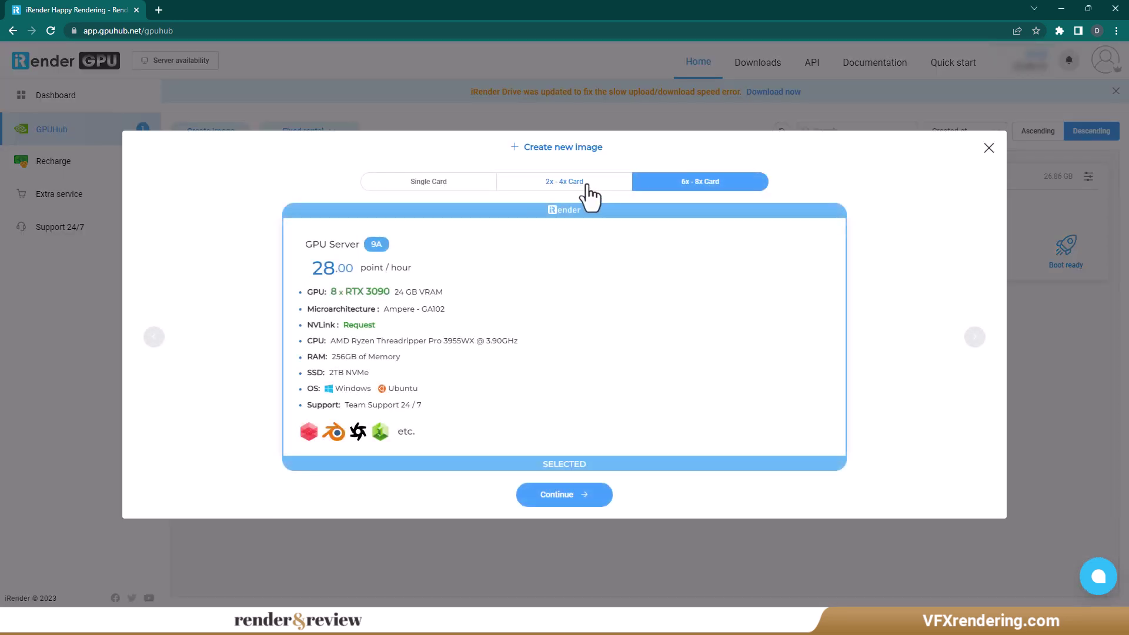
pyautogui.click(586, 184)
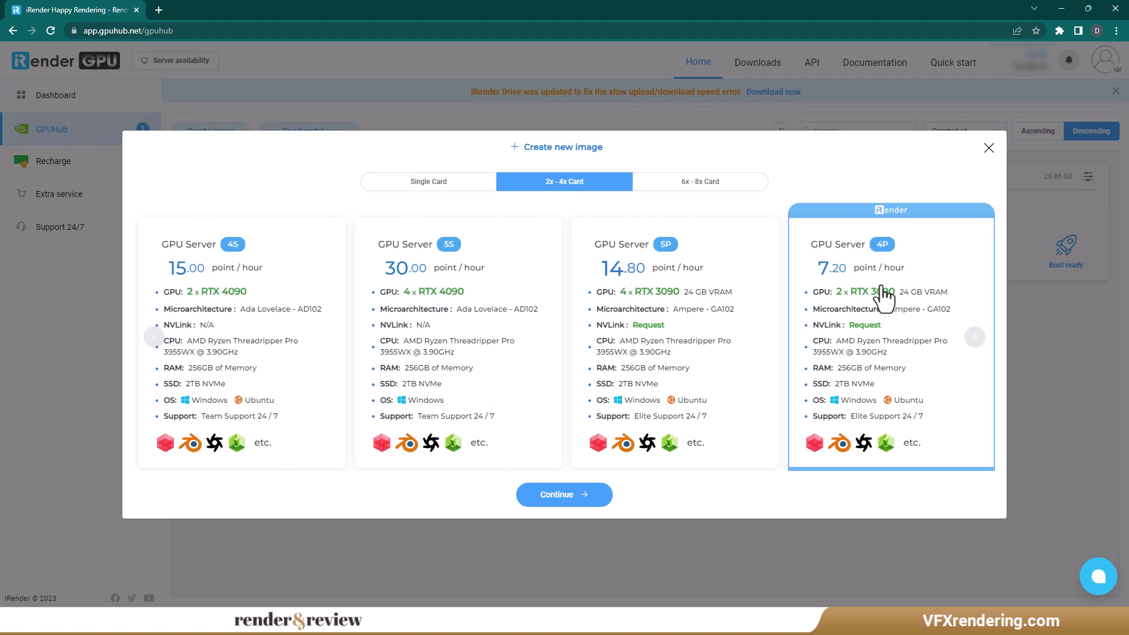
# Step: Continue with the chosen server package, then render the car scene to Cinema 4D's Picture Viewer
pyautogui.click(573, 497)
pyautogui.click(443, 318)
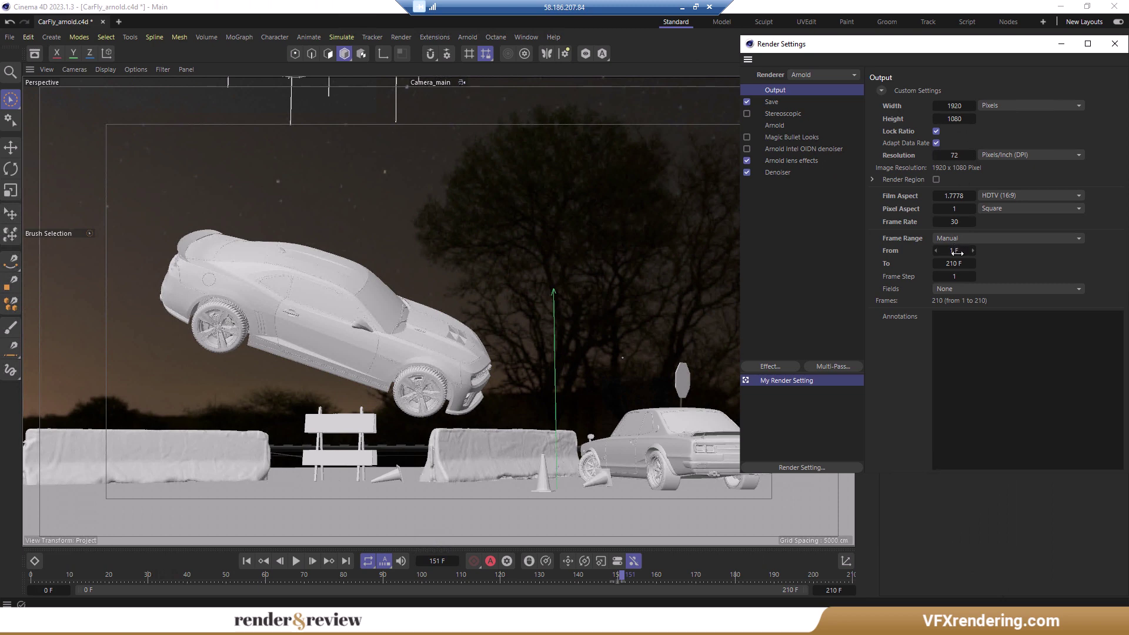
pyautogui.click(1114, 43)
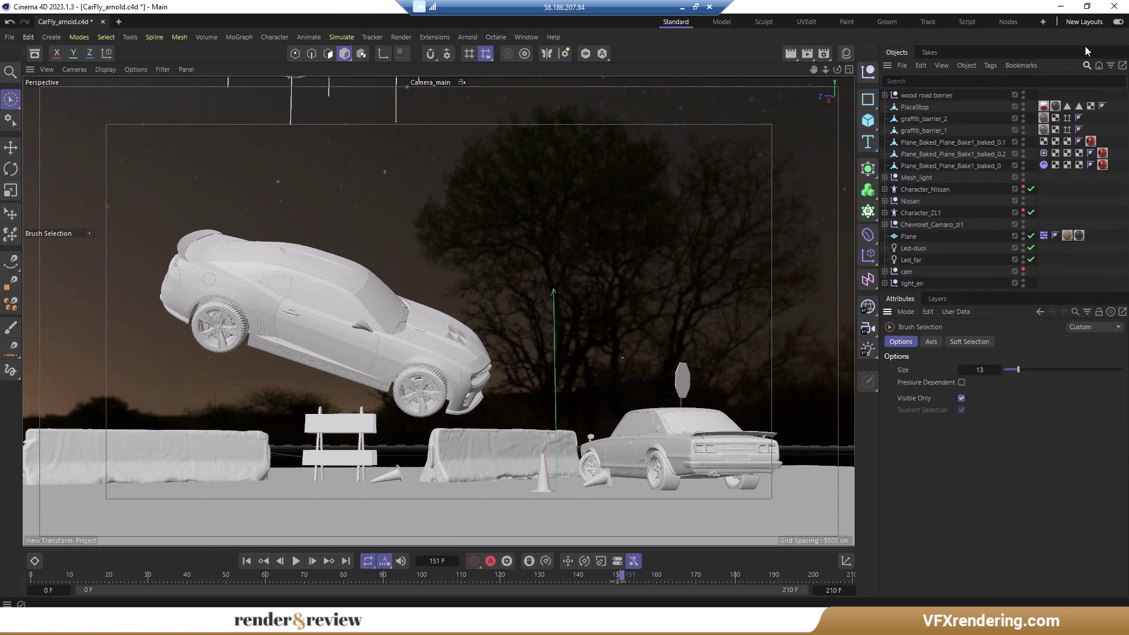
pyautogui.click(806, 57)
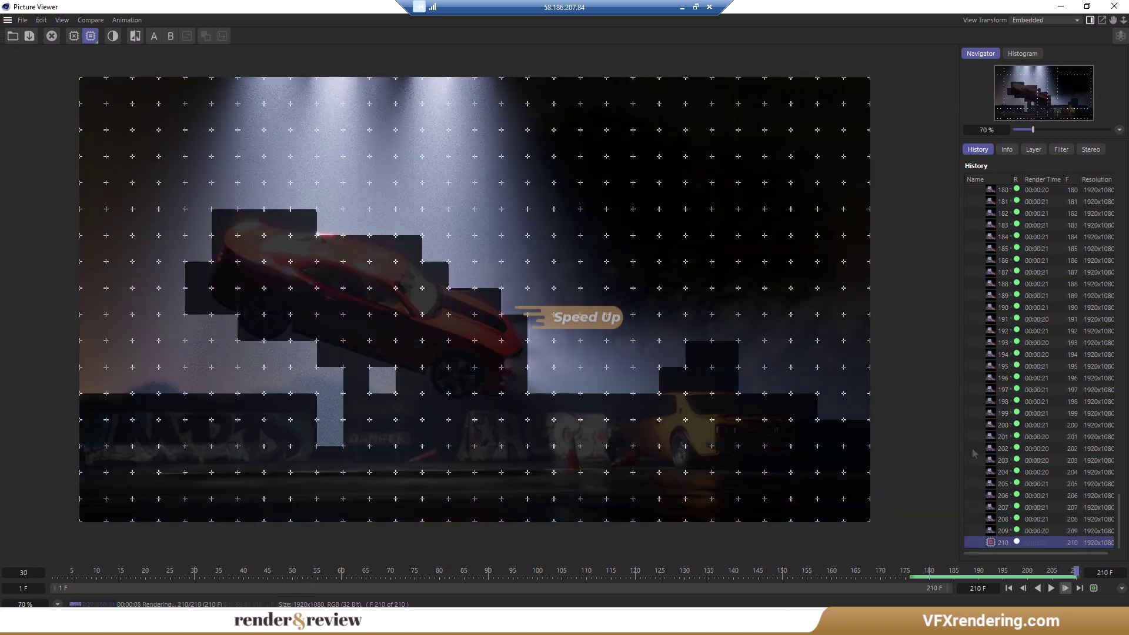
# Step: Scroll the Picture Viewer history to the top to read the 01:17:27 total render time
pyautogui.moveTo(1117, 520); pyautogui.dragTo(1118, 200)
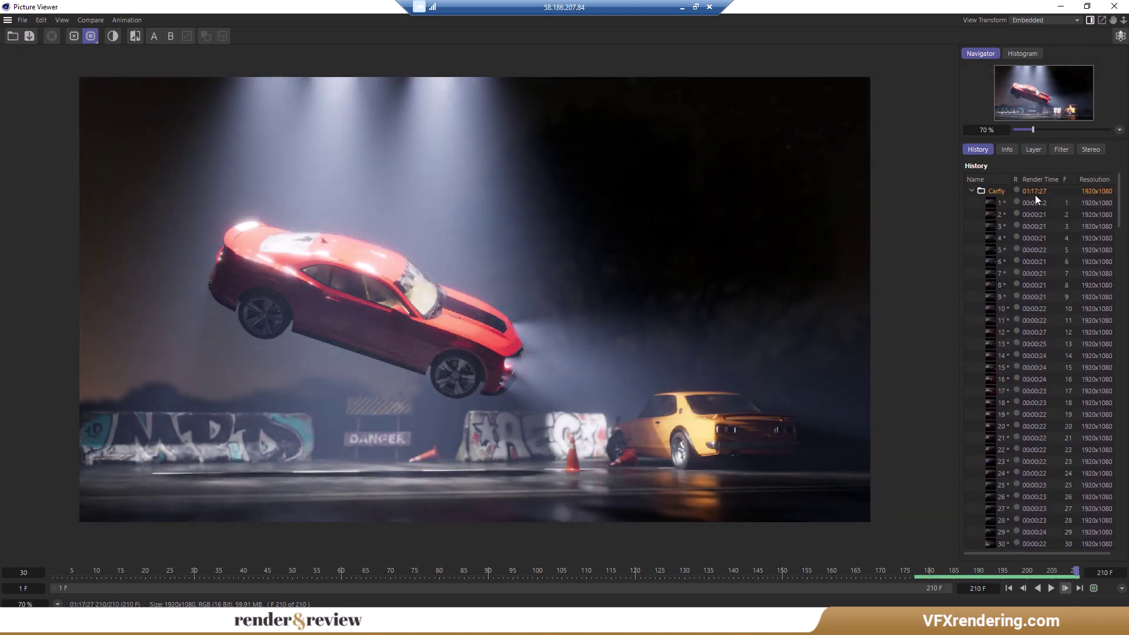